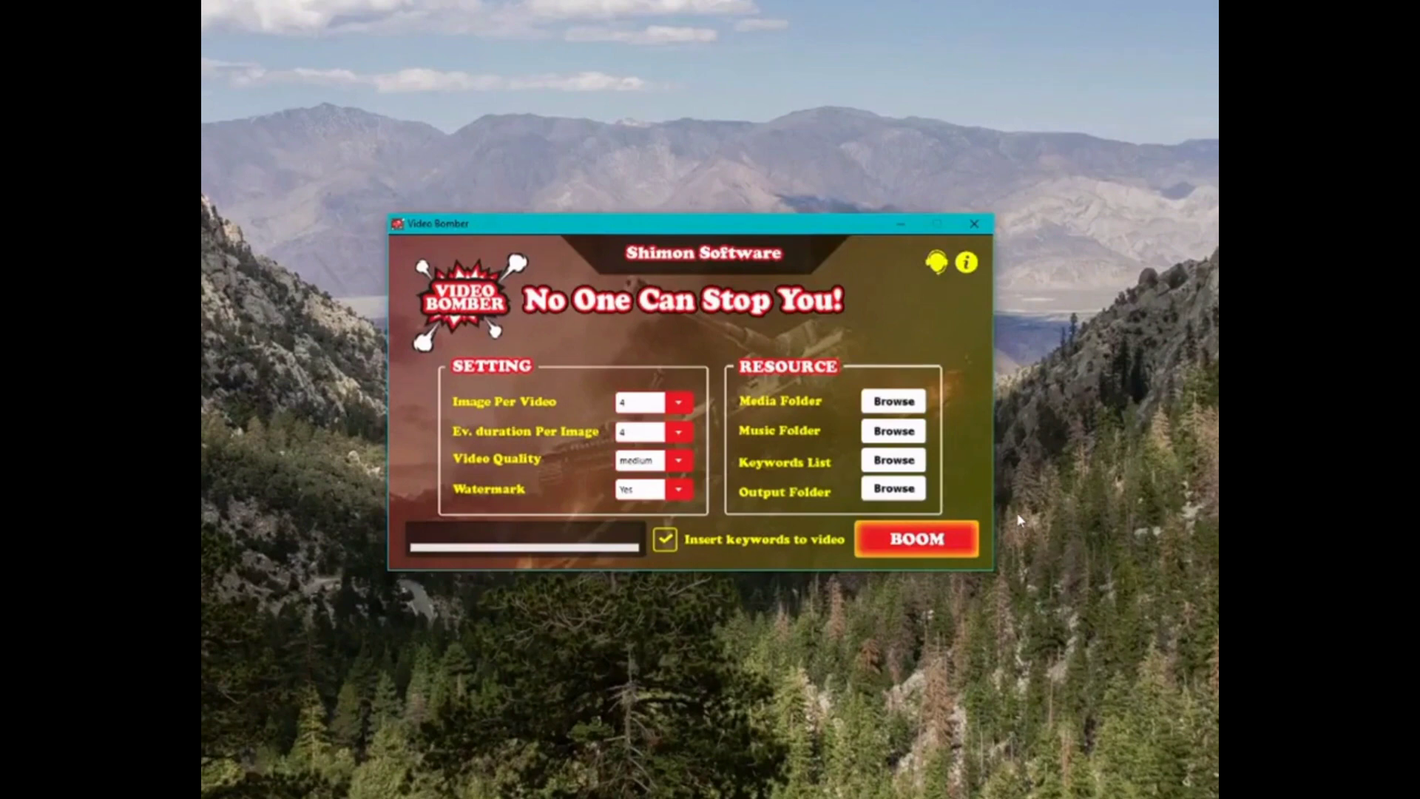
Step: Run the video generation with the current settings, and close the playing sample video and the Output folder
{"action": "left_click", "coordinate": [946, 545]}
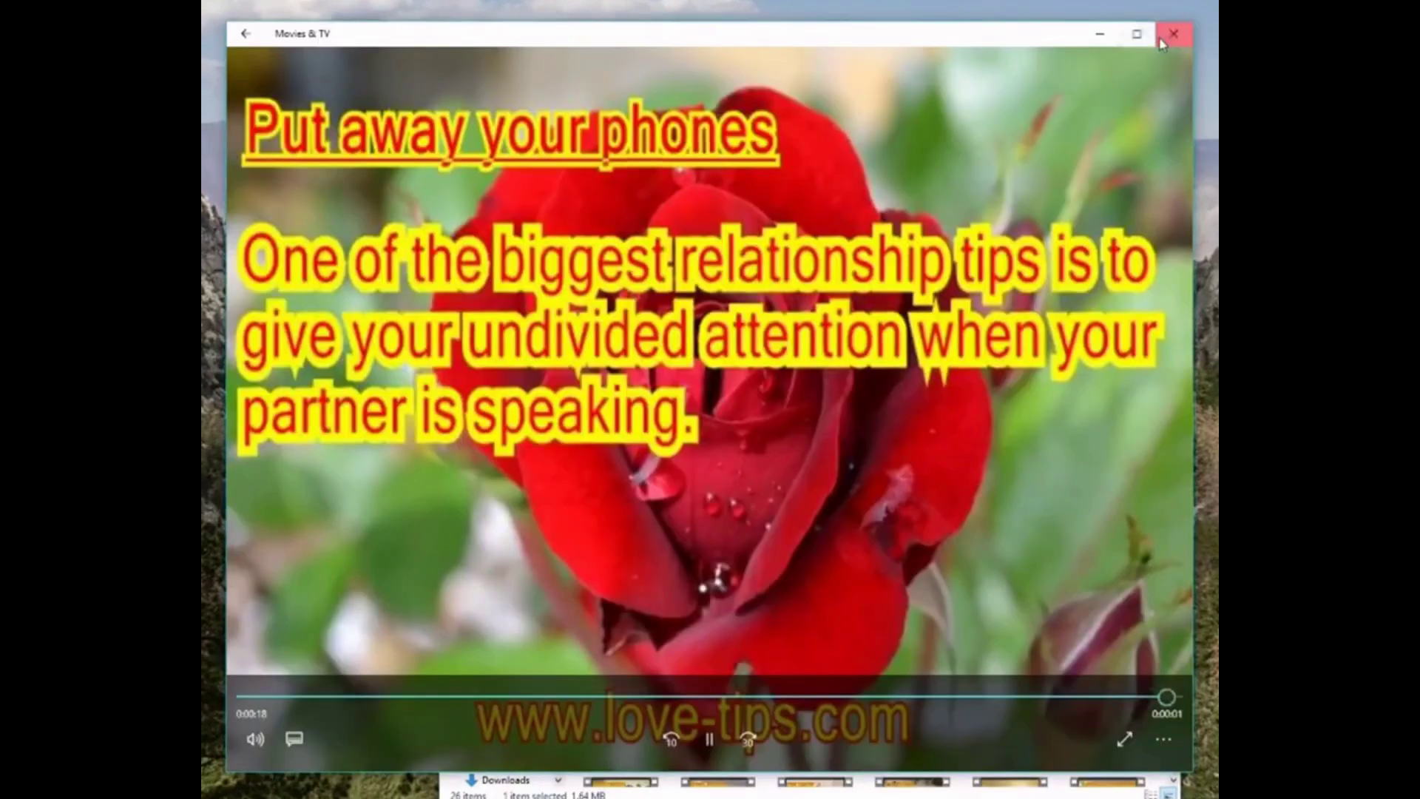
{"action": "left_click", "coordinate": [1169, 32]}
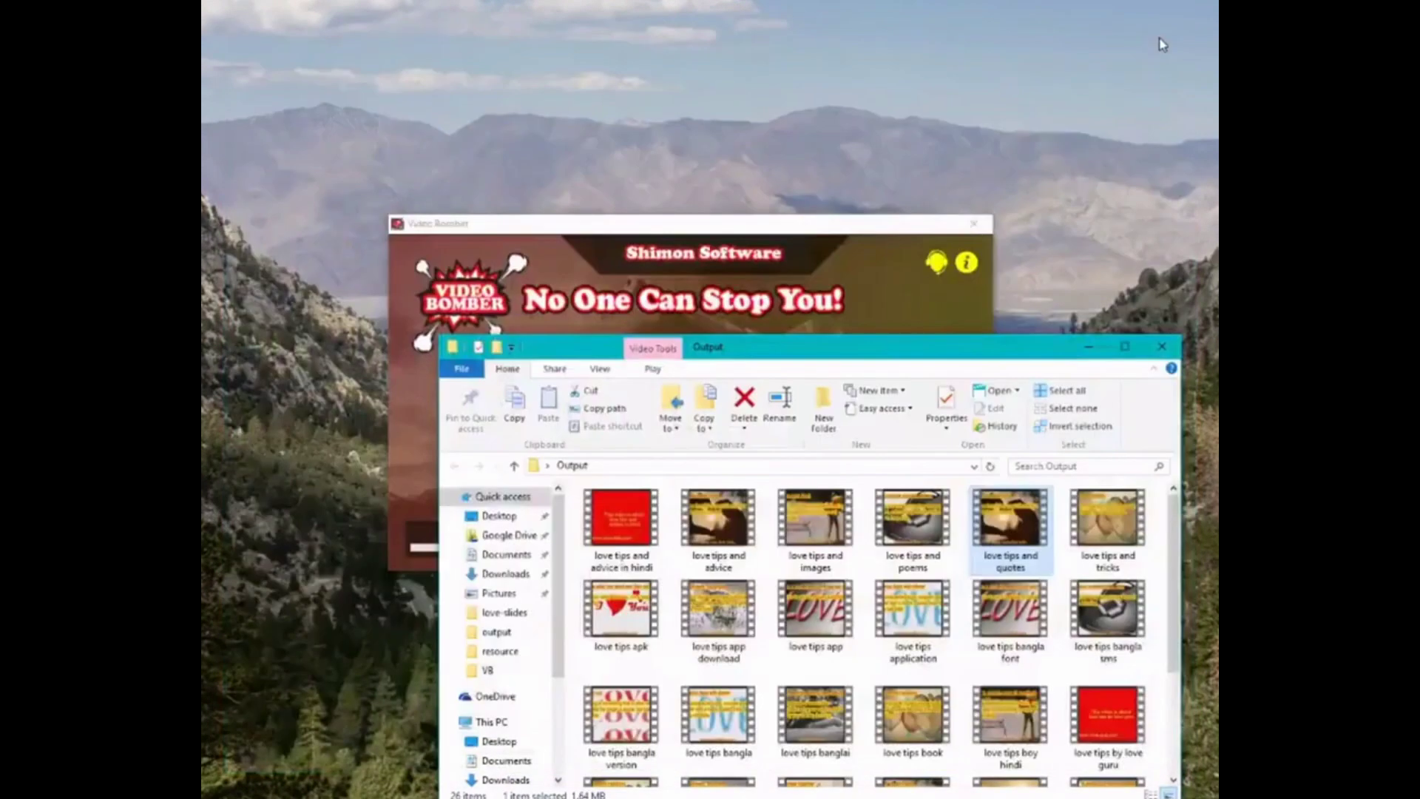
{"action": "left_click", "coordinate": [1158, 345]}
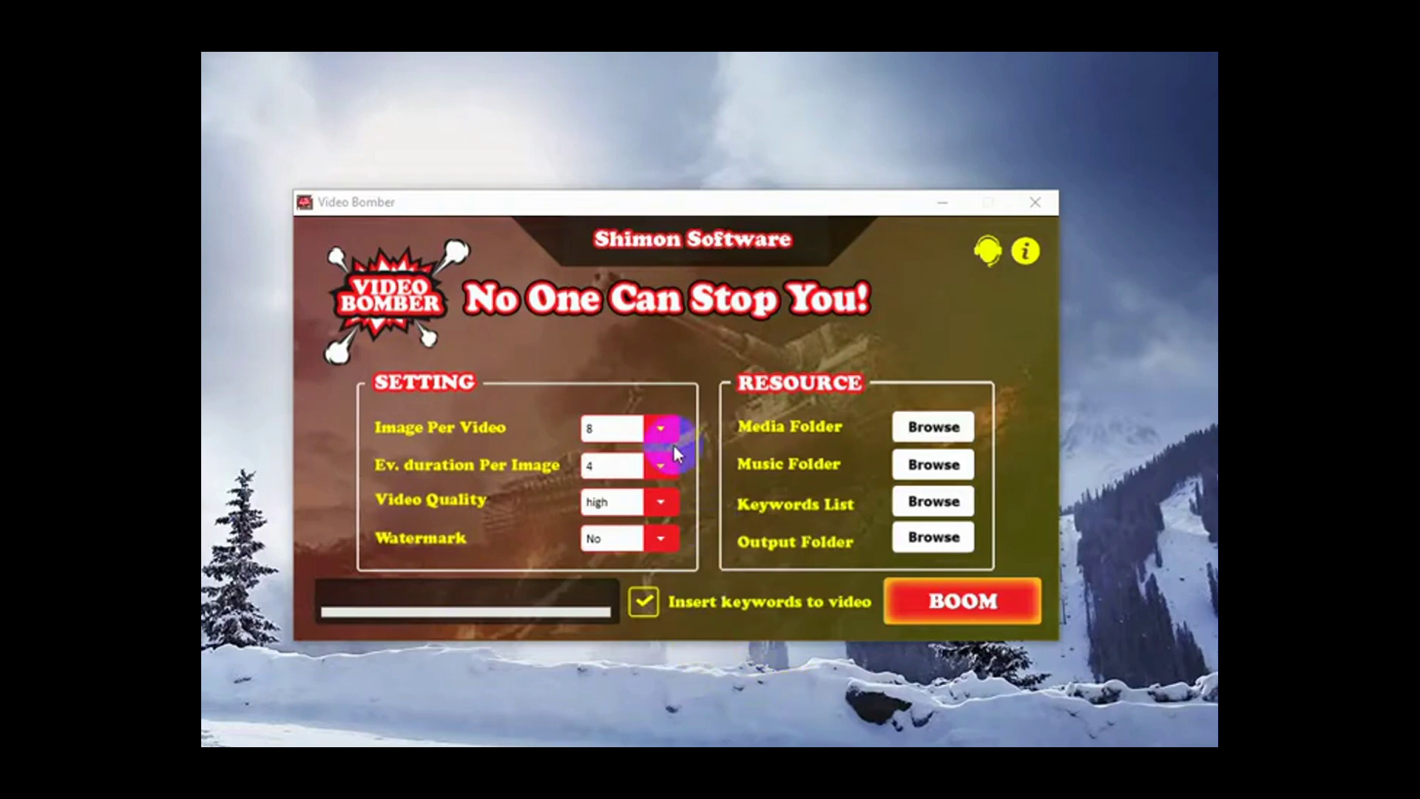
Step: Configure the videos with 4 images per video, a duration of 2 per image and low video quality
{"action": "left_click", "coordinate": [658, 429]}
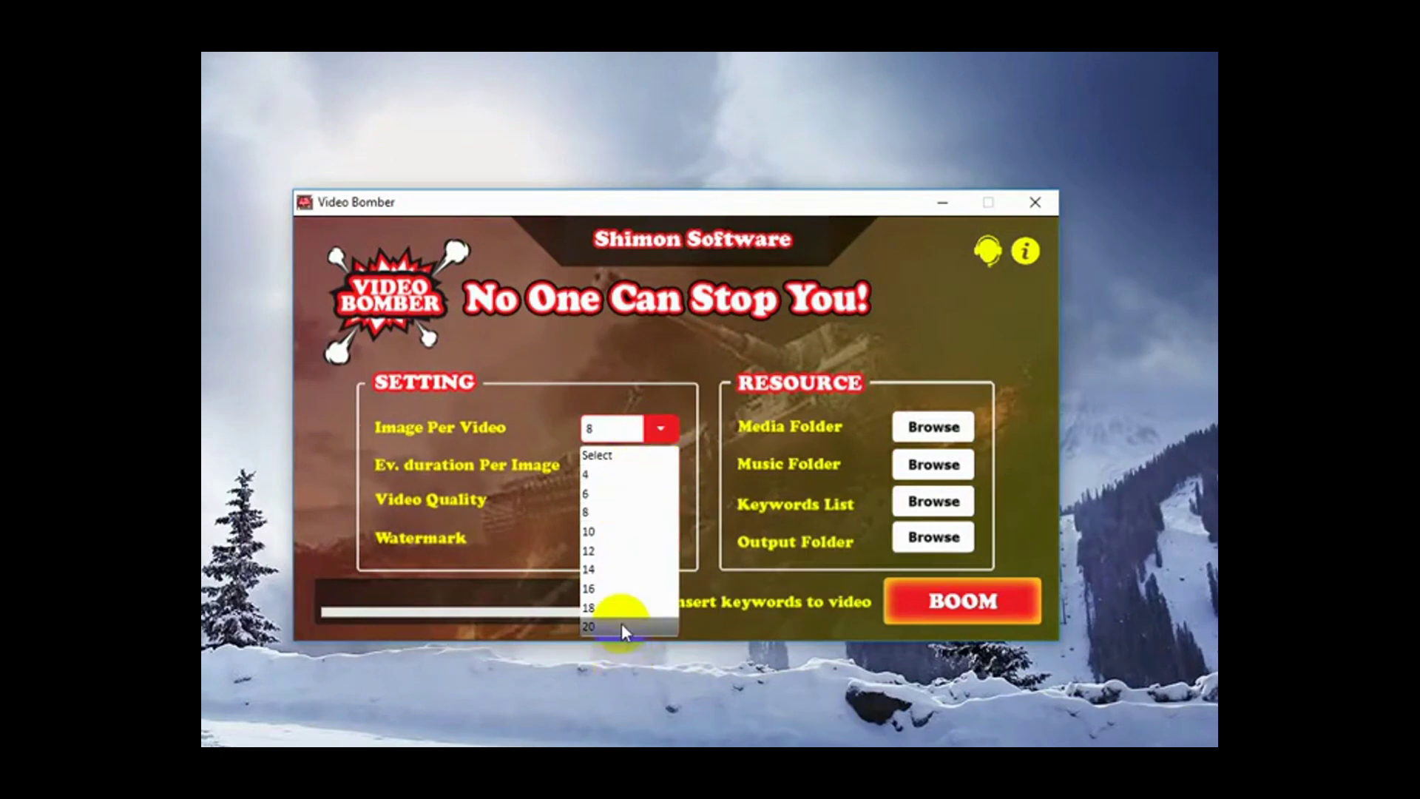
{"action": "left_click", "coordinate": [619, 475]}
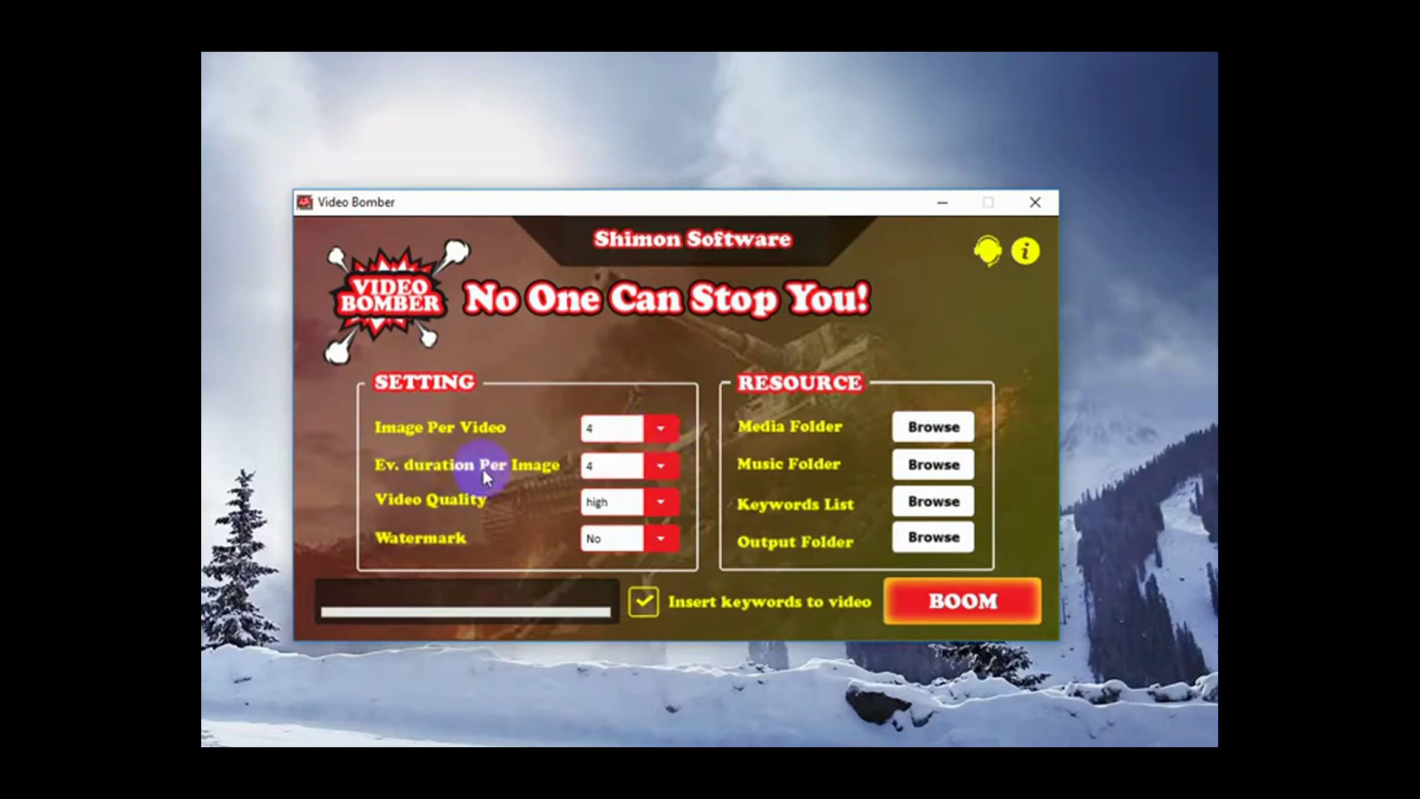
{"action": "left_click", "coordinate": [671, 471]}
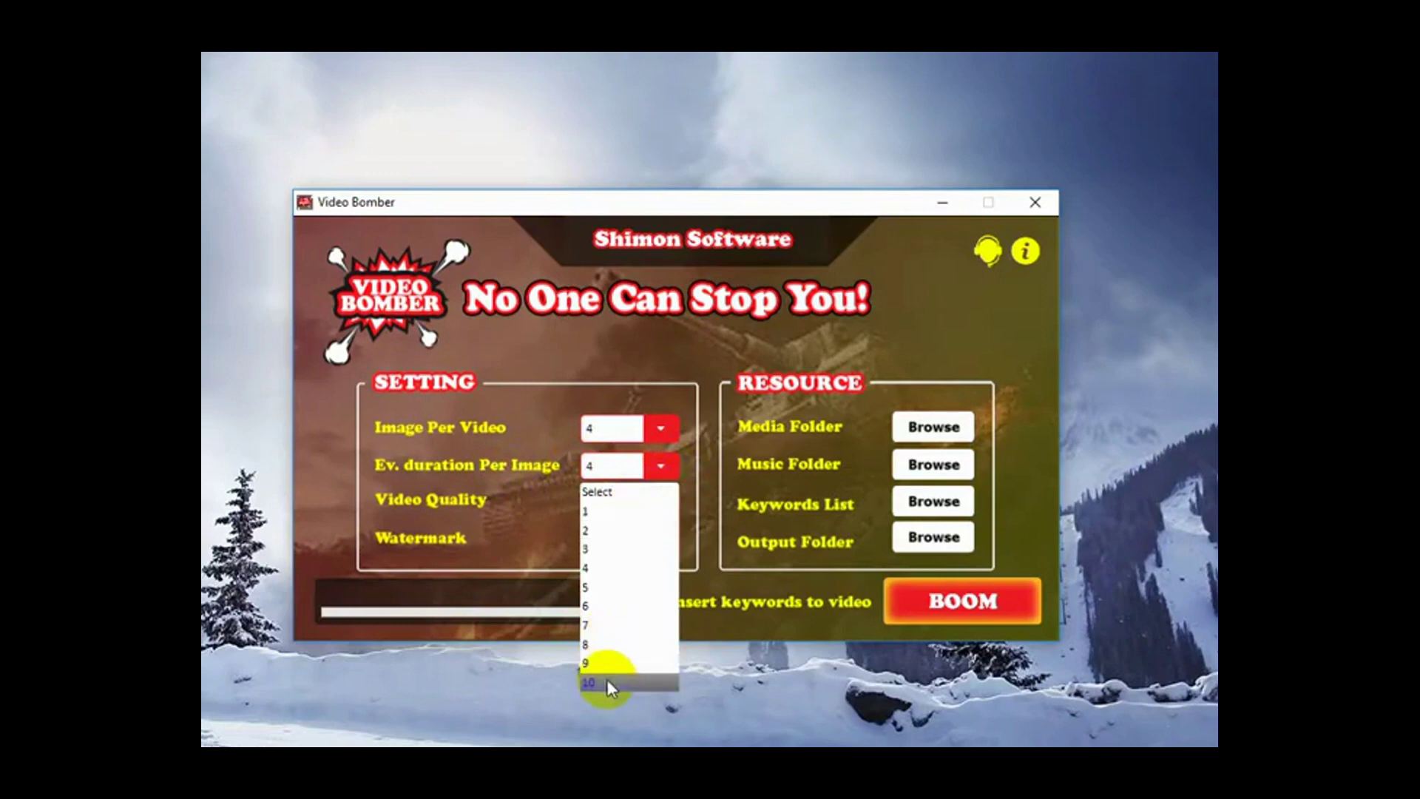
{"action": "left_click", "coordinate": [601, 530]}
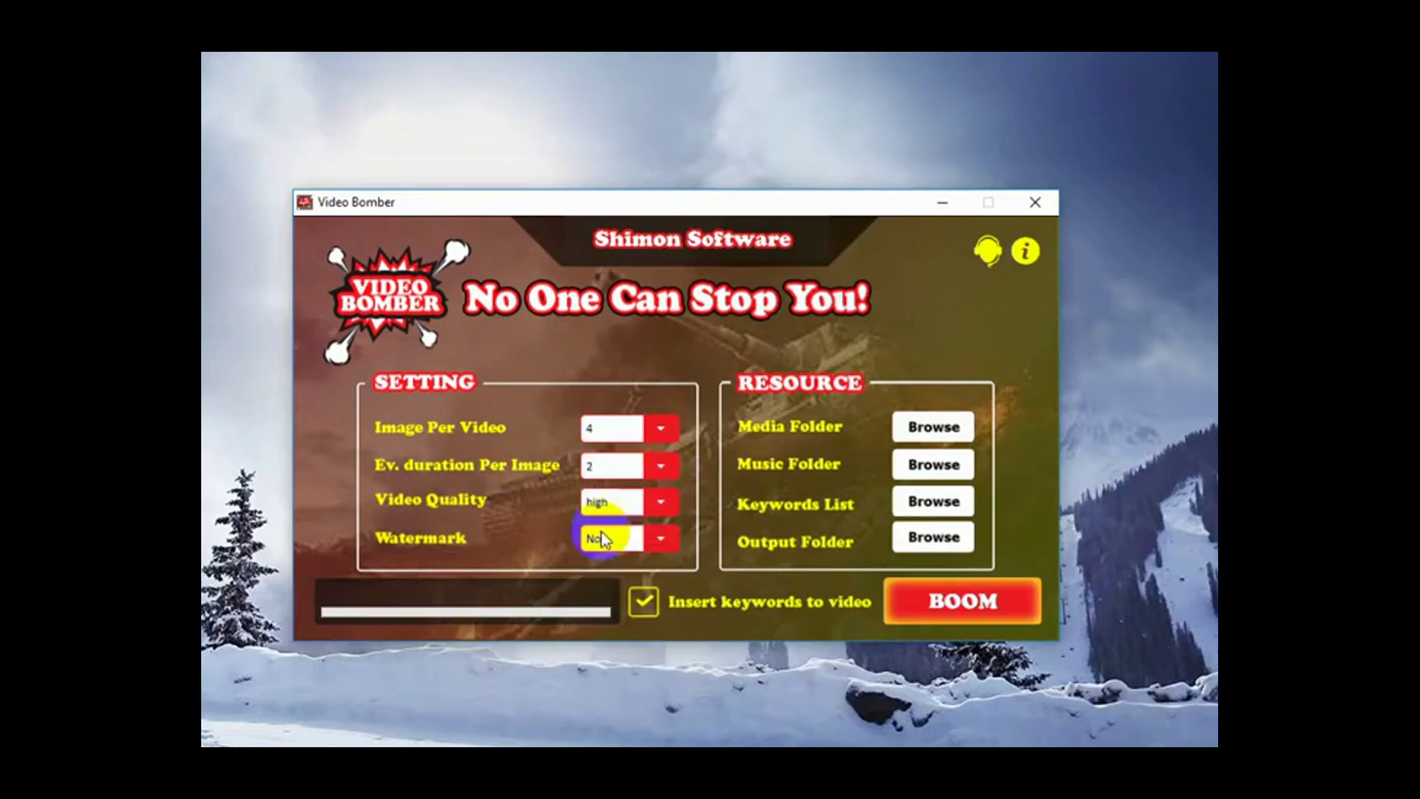
{"action": "left_click", "coordinate": [660, 502]}
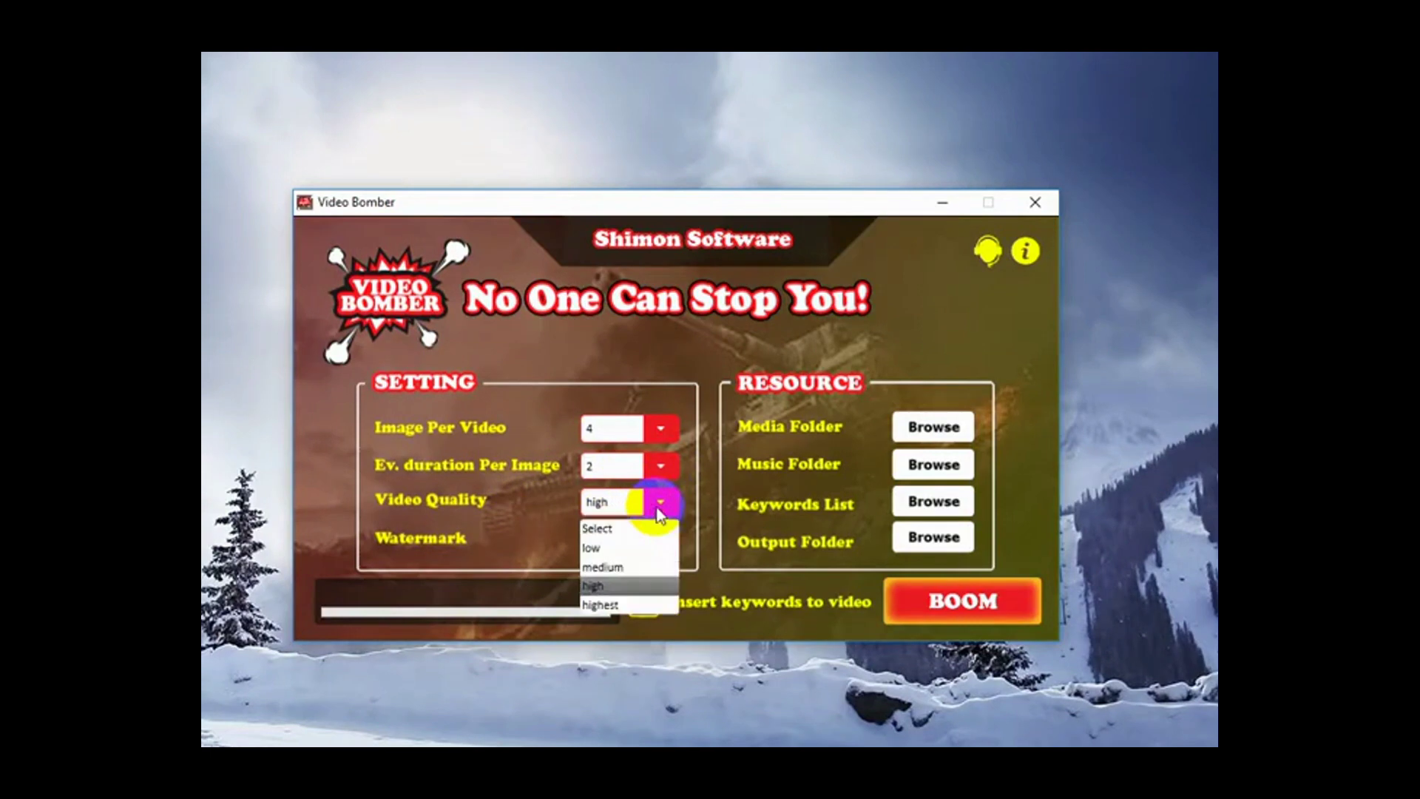
{"action": "left_click", "coordinate": [620, 549]}
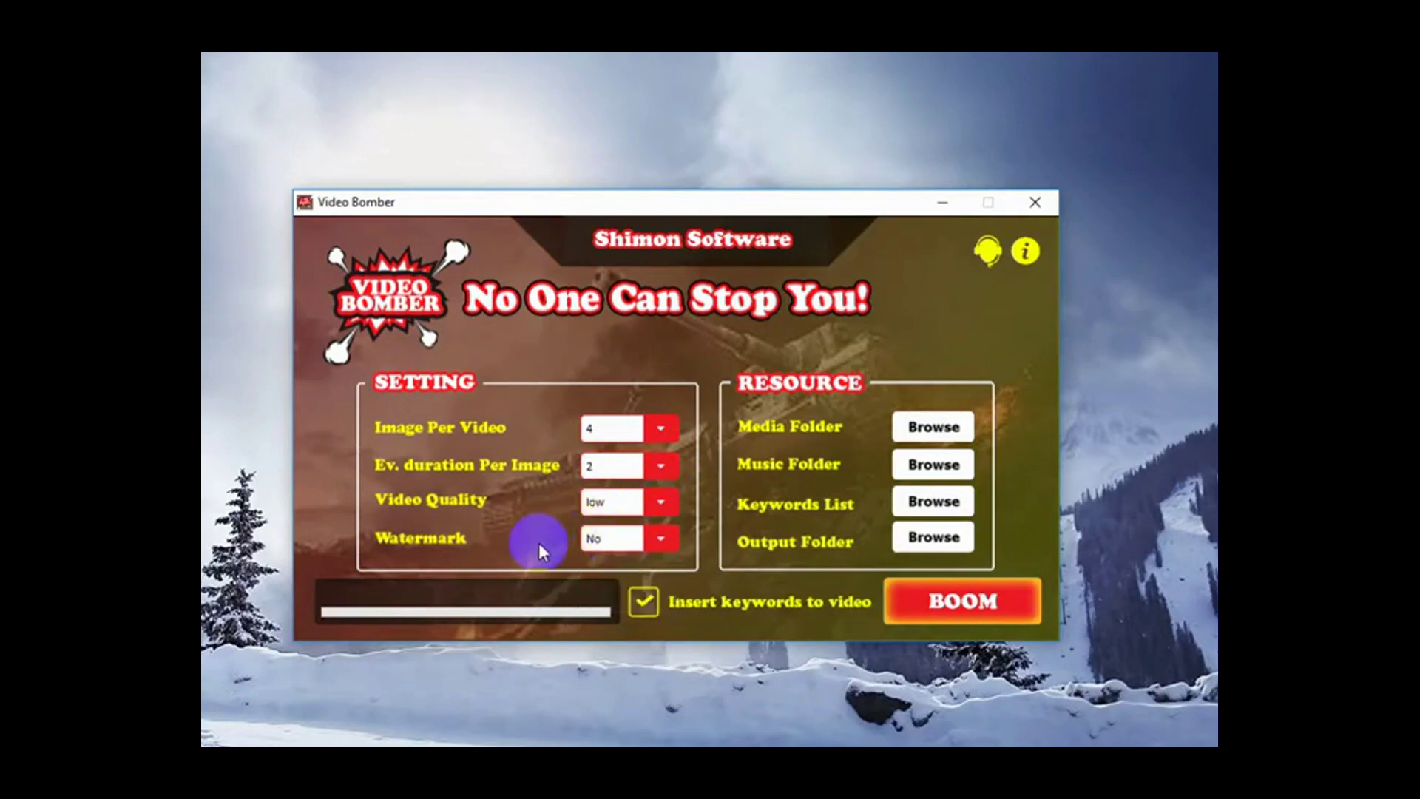
Step: Enable the watermark and add "Shopping.com" as its text
{"action": "left_click", "coordinate": [661, 535]}
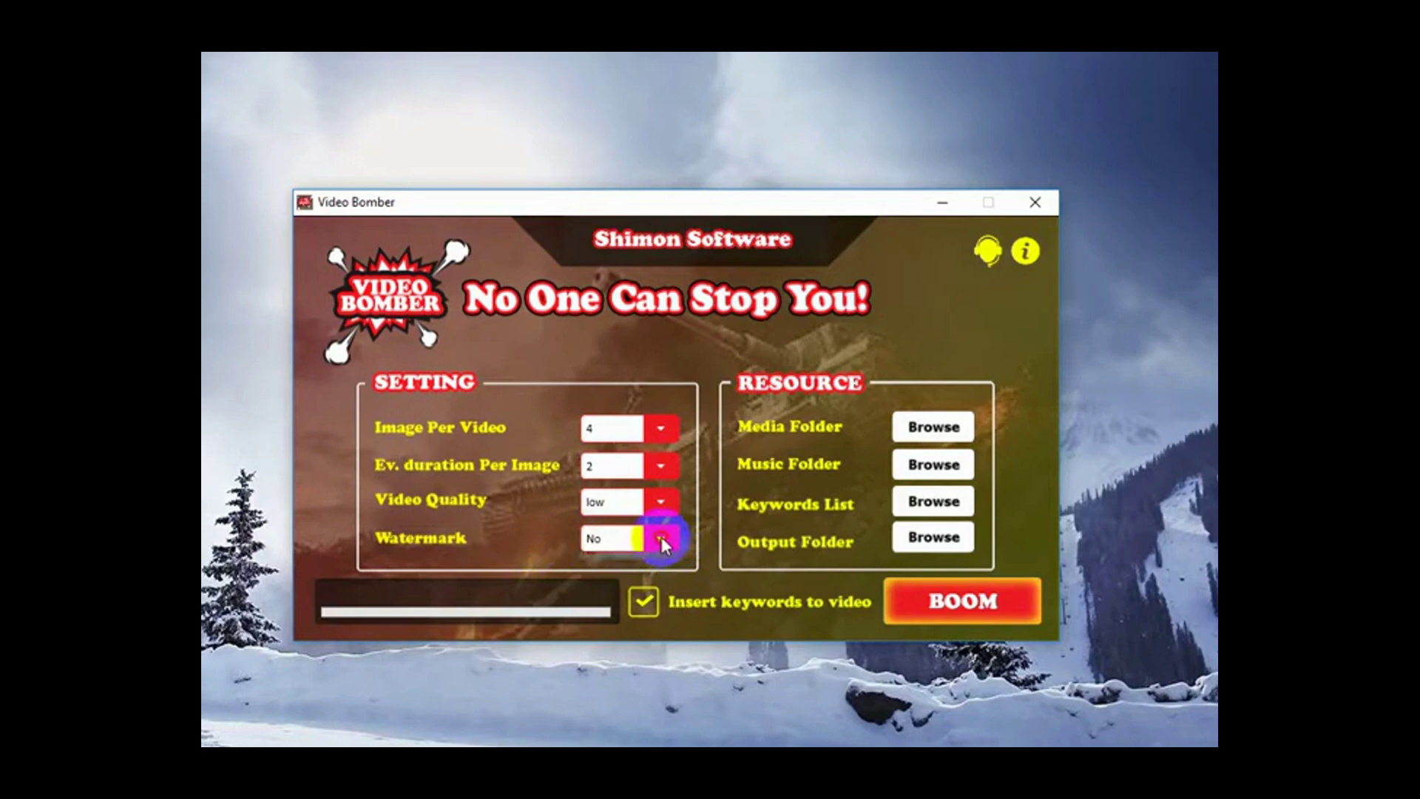
{"action": "left_click", "coordinate": [613, 583]}
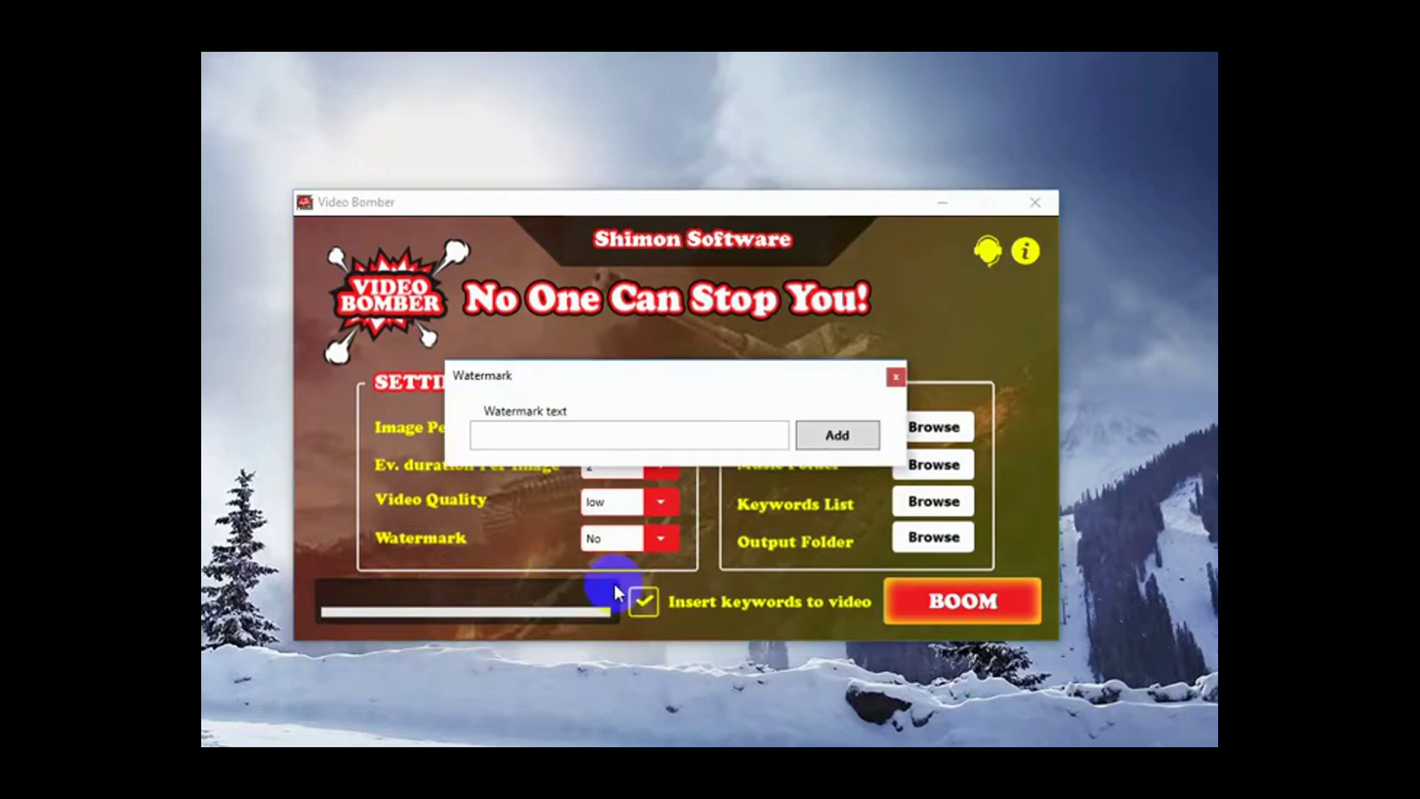
{"action": "left_click", "coordinate": [581, 433]}
{"action": "type", "text": "Shopping.com"}
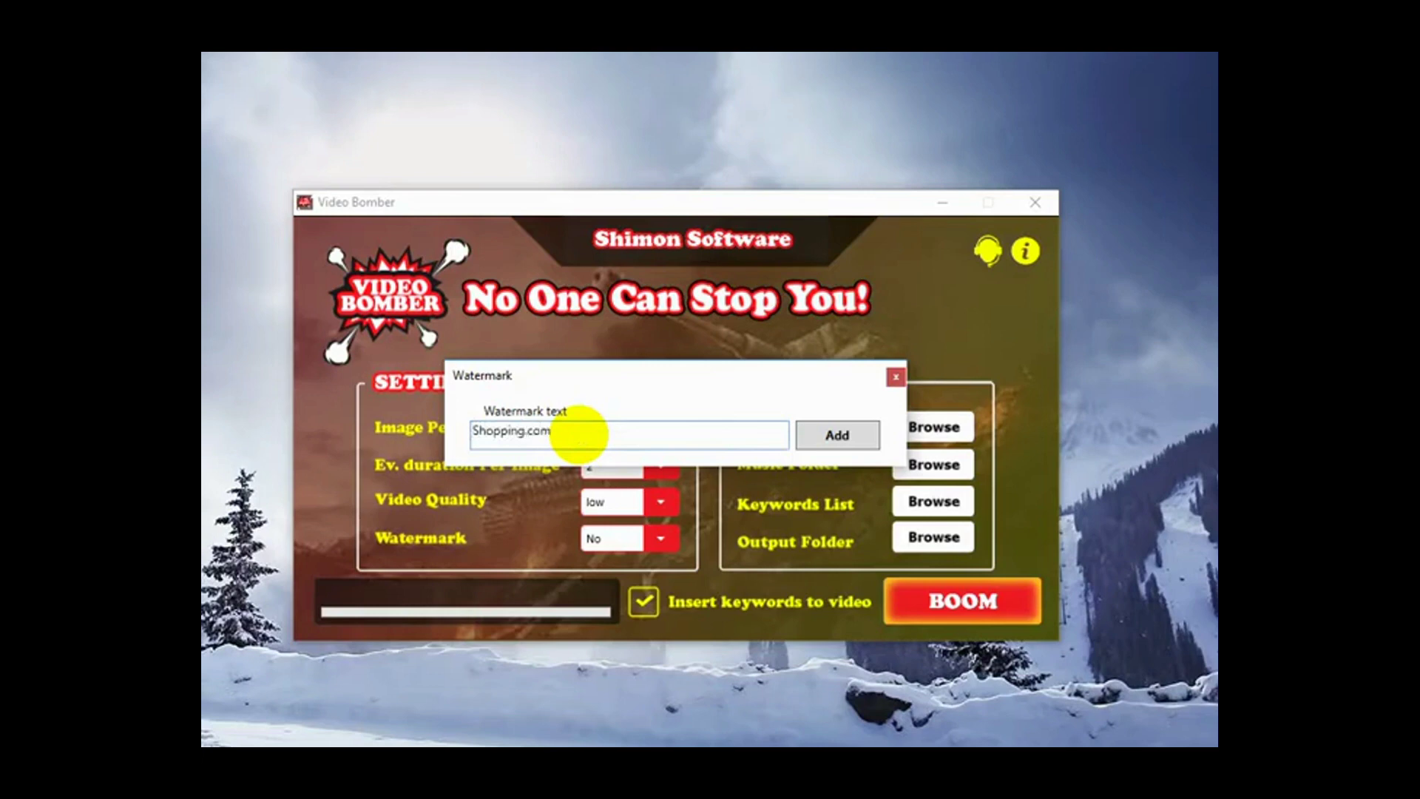
{"action": "left_click", "coordinate": [867, 439]}
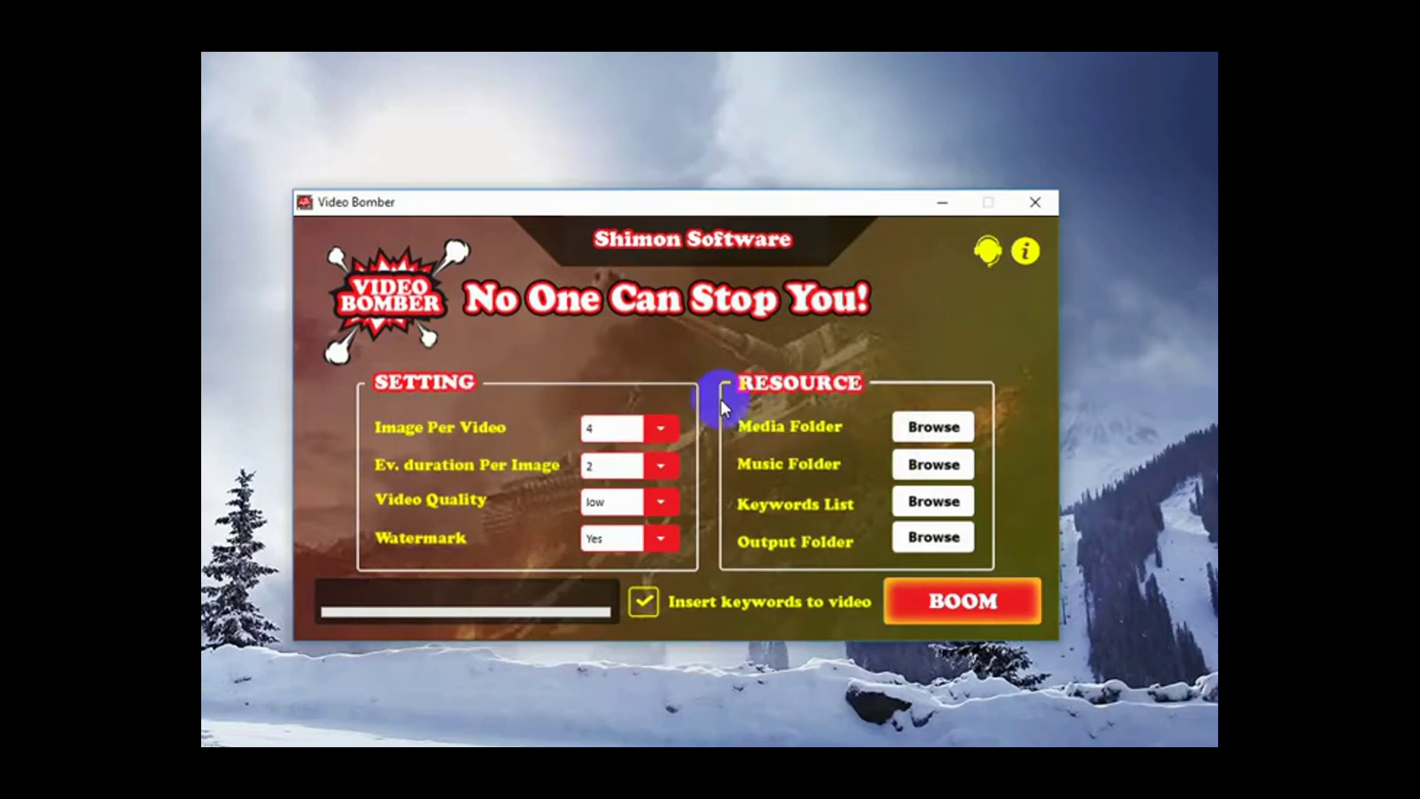
Step: Choose the Images folder inside video-bomber on the Desktop as the media folder
{"action": "left_click", "coordinate": [938, 430]}
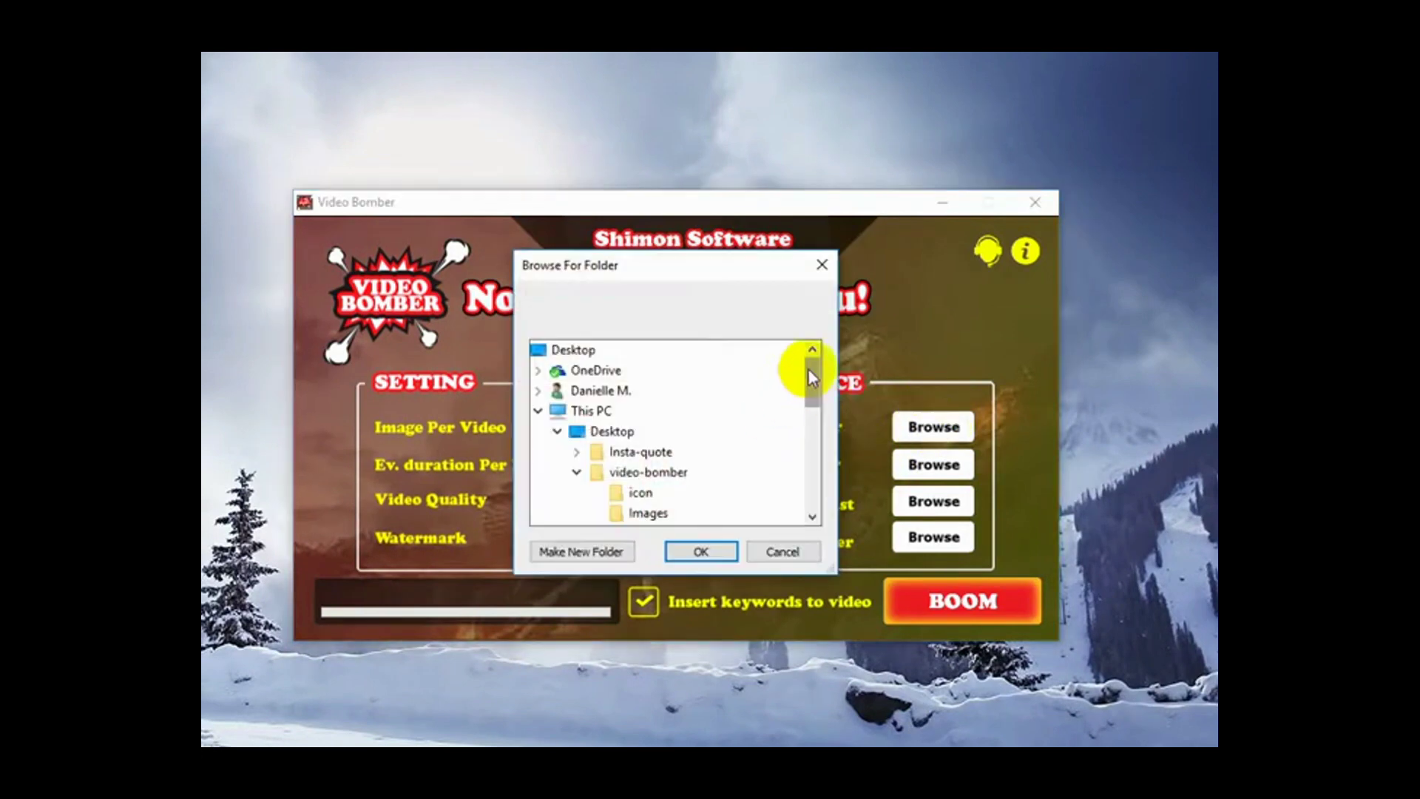
{"action": "left_click", "coordinate": [680, 470]}
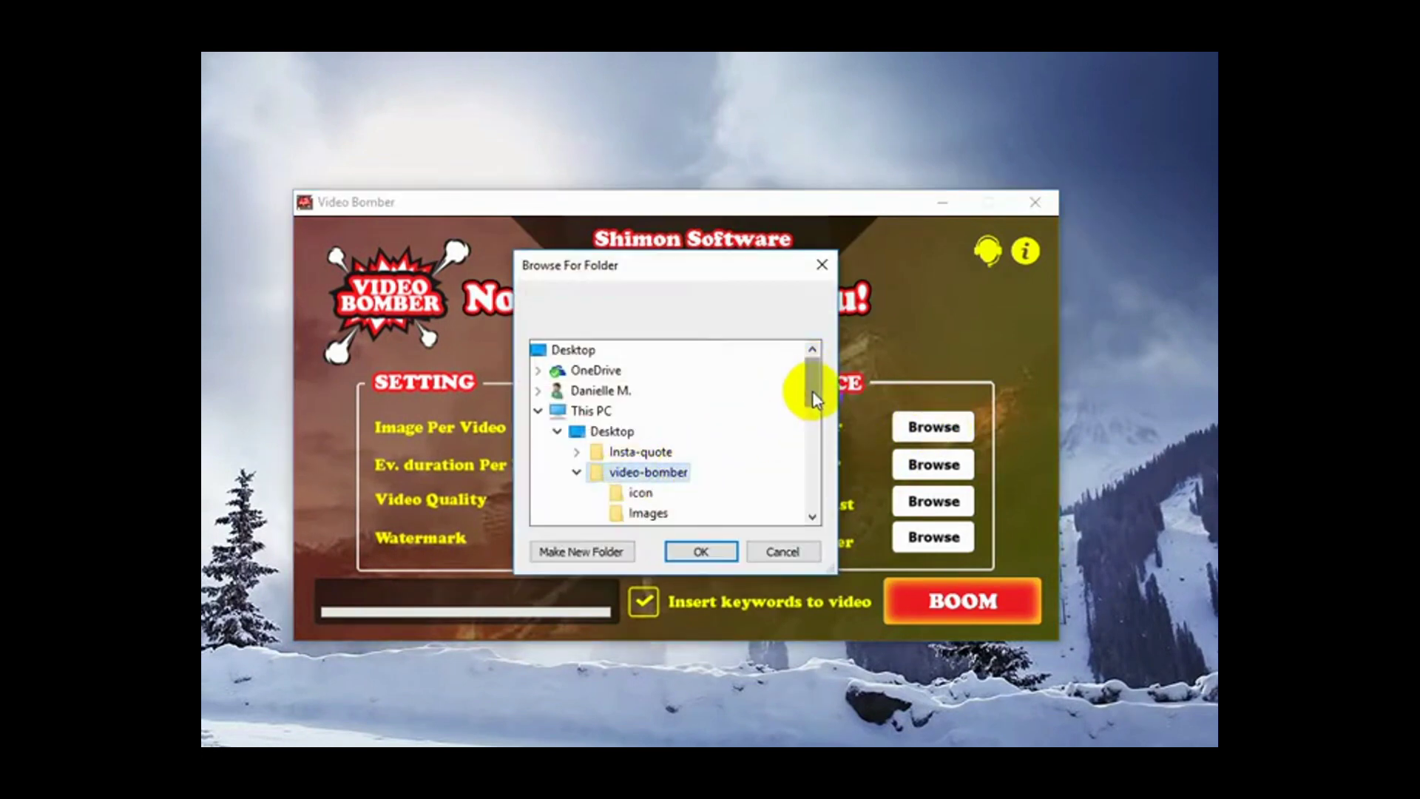
{"action": "left_click_drag", "start_coordinate": [810, 381], "coordinate": [811, 406]}
{"action": "left_click", "coordinate": [669, 473]}
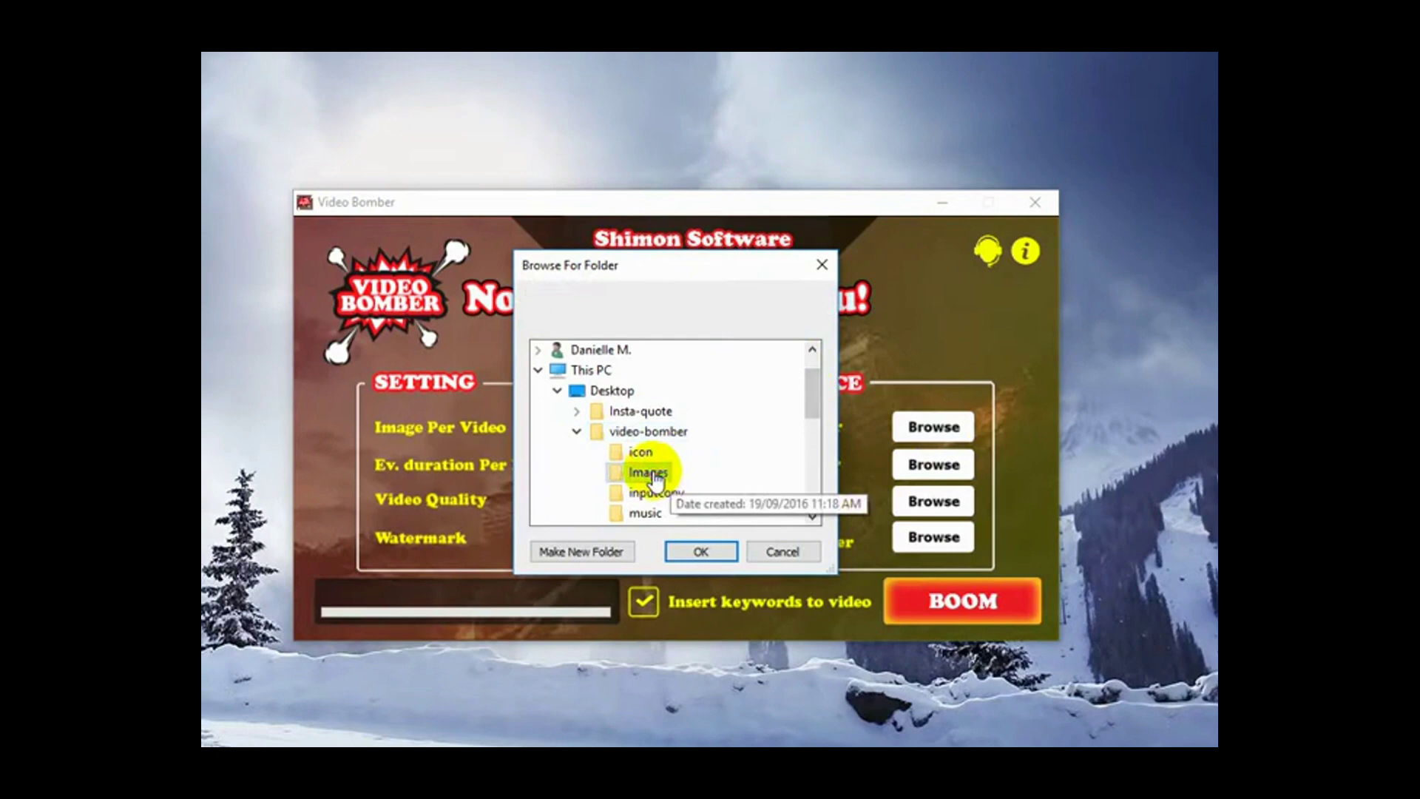
{"action": "left_click", "coordinate": [698, 553]}
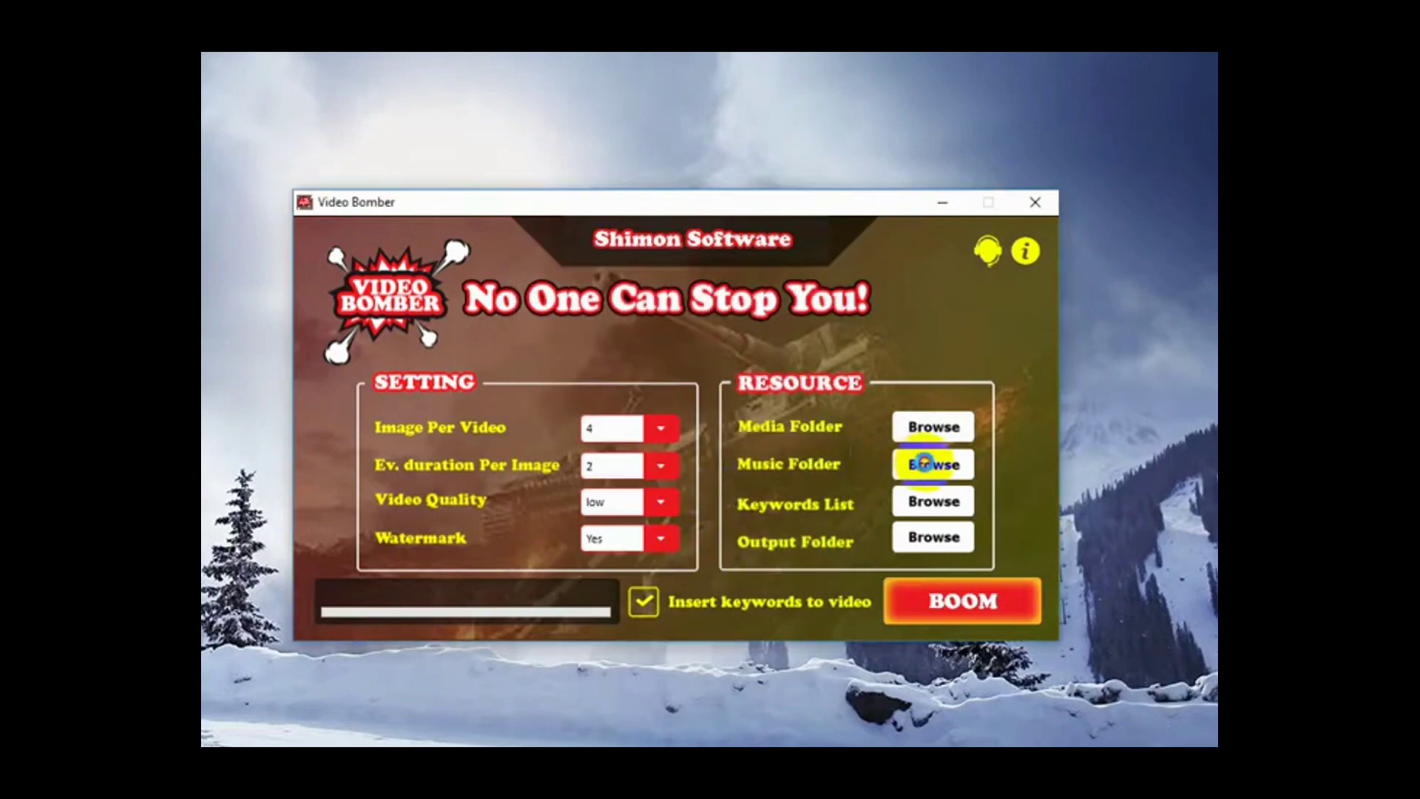
Step: Choose the music folder inside video-bomber as the music folder
{"action": "left_click", "coordinate": [895, 464]}
{"action": "left_click_drag", "start_coordinate": [814, 388], "coordinate": [816, 403]}
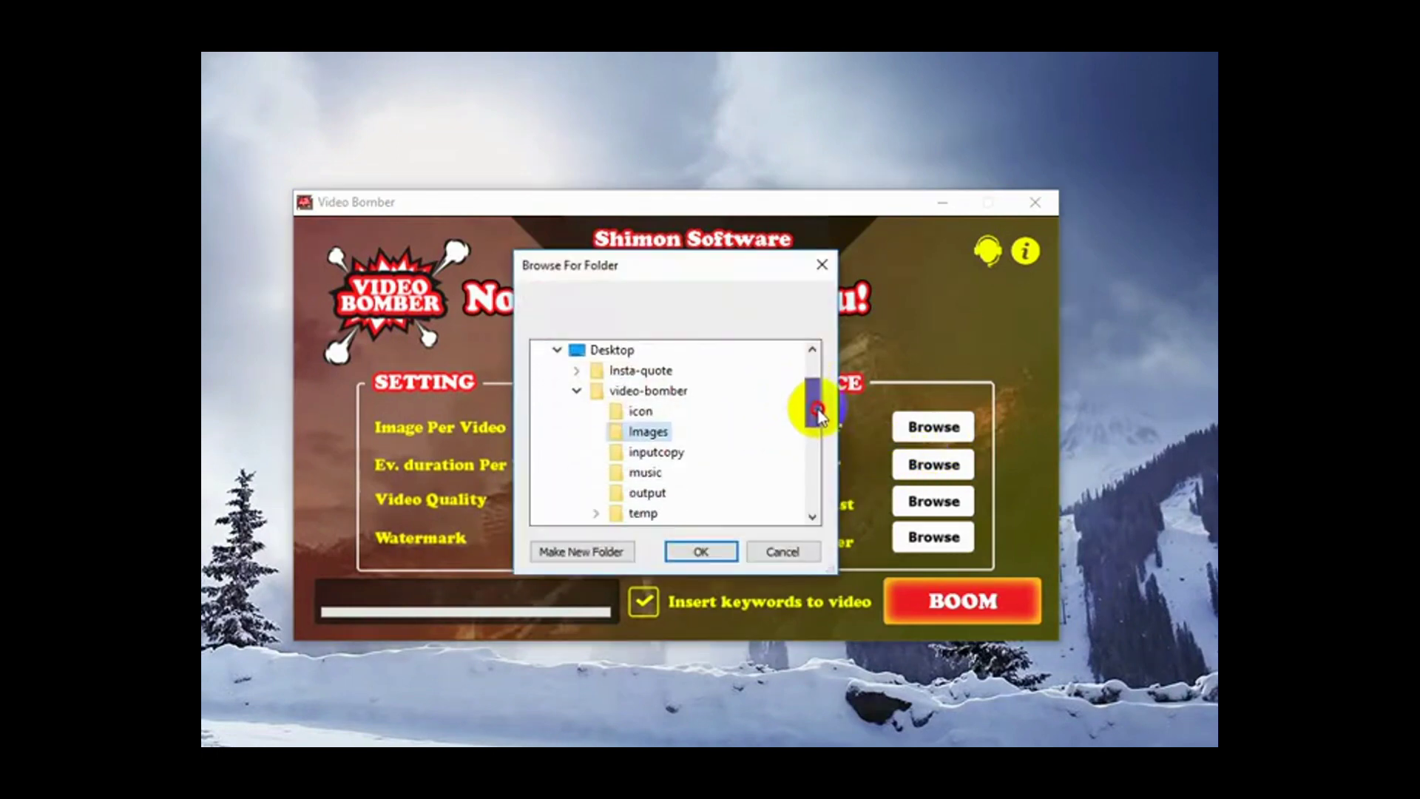
{"action": "left_click", "coordinate": [662, 393]}
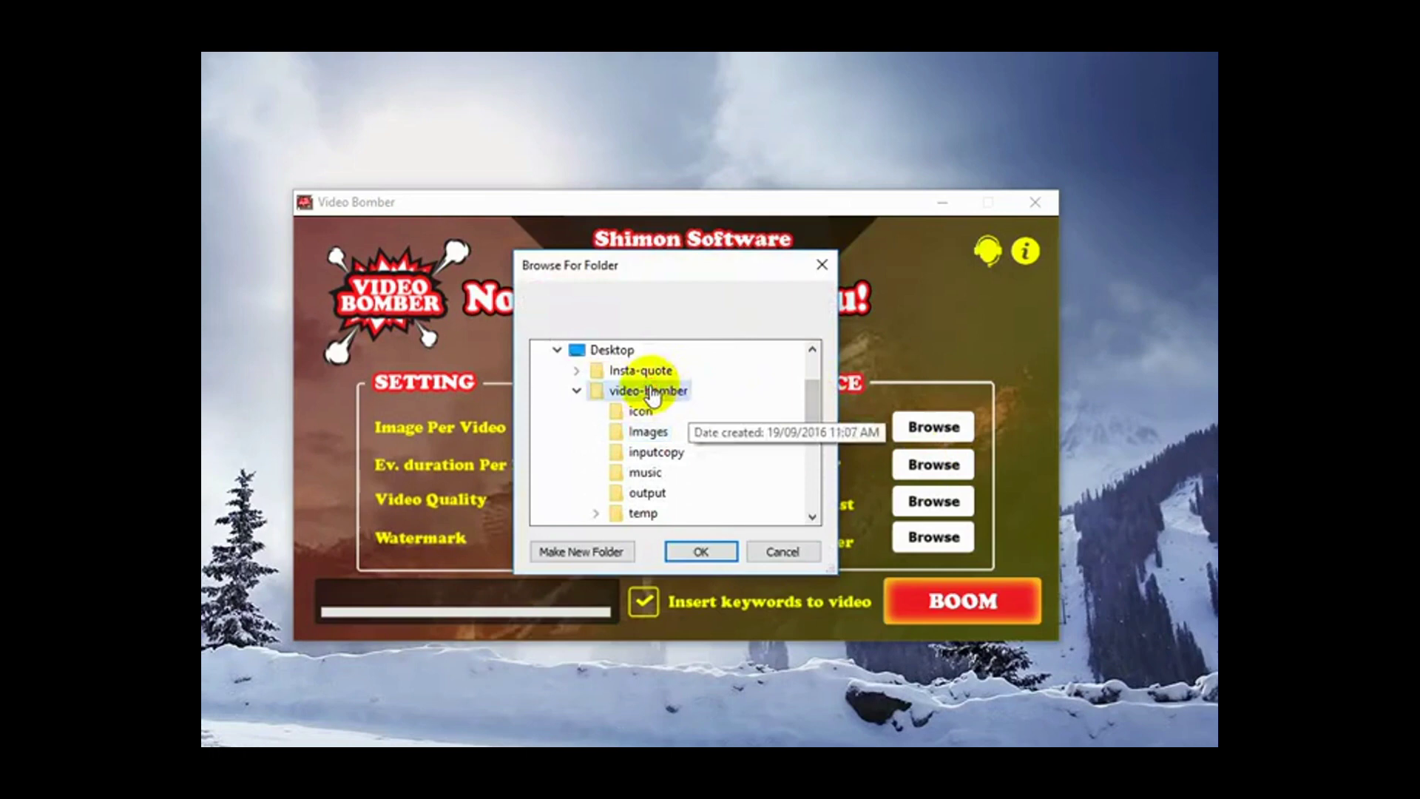
{"action": "left_click", "coordinate": [643, 472]}
{"action": "left_click", "coordinate": [704, 550]}
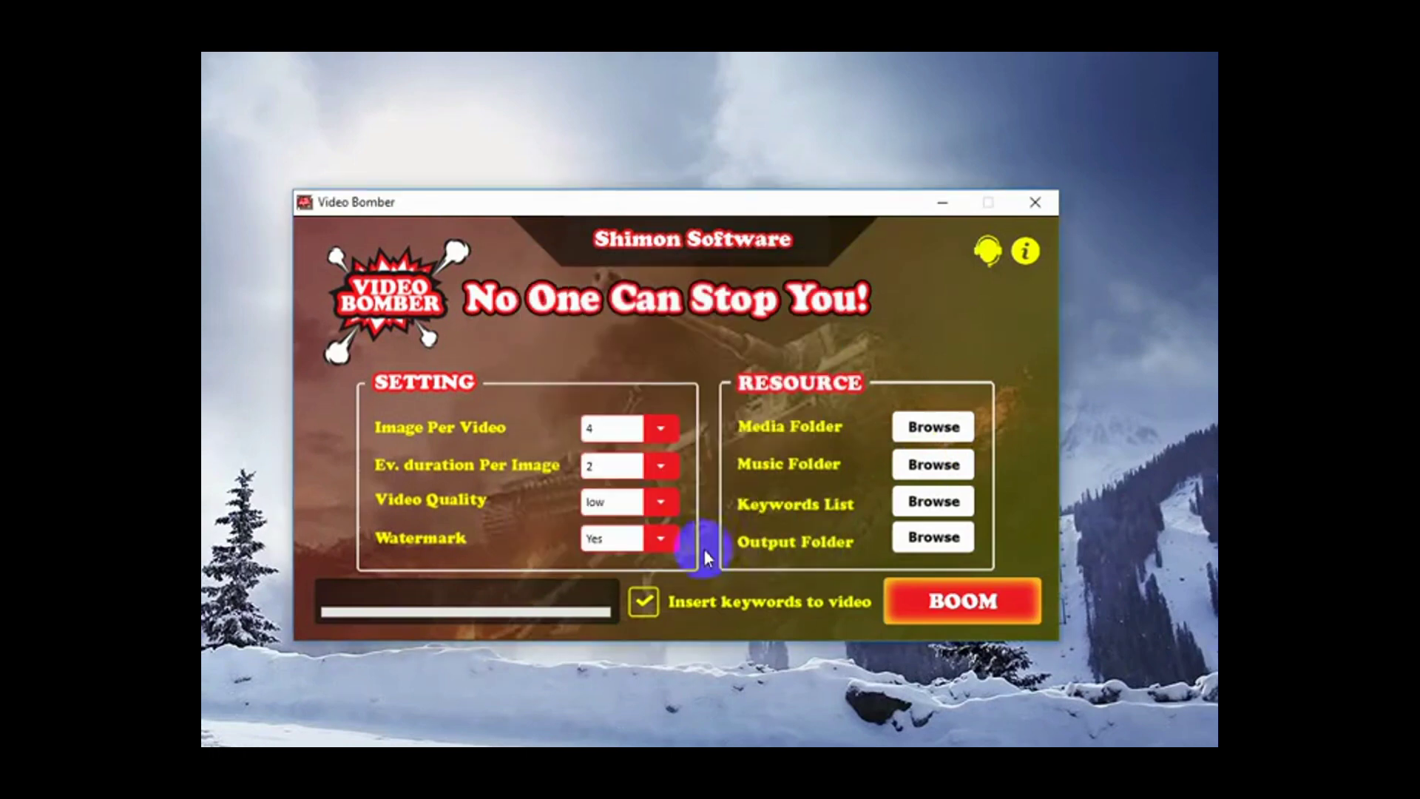
Step: Load the keywords2 text file from the video-bomber folder as the keywords list
{"action": "left_click", "coordinate": [934, 501]}
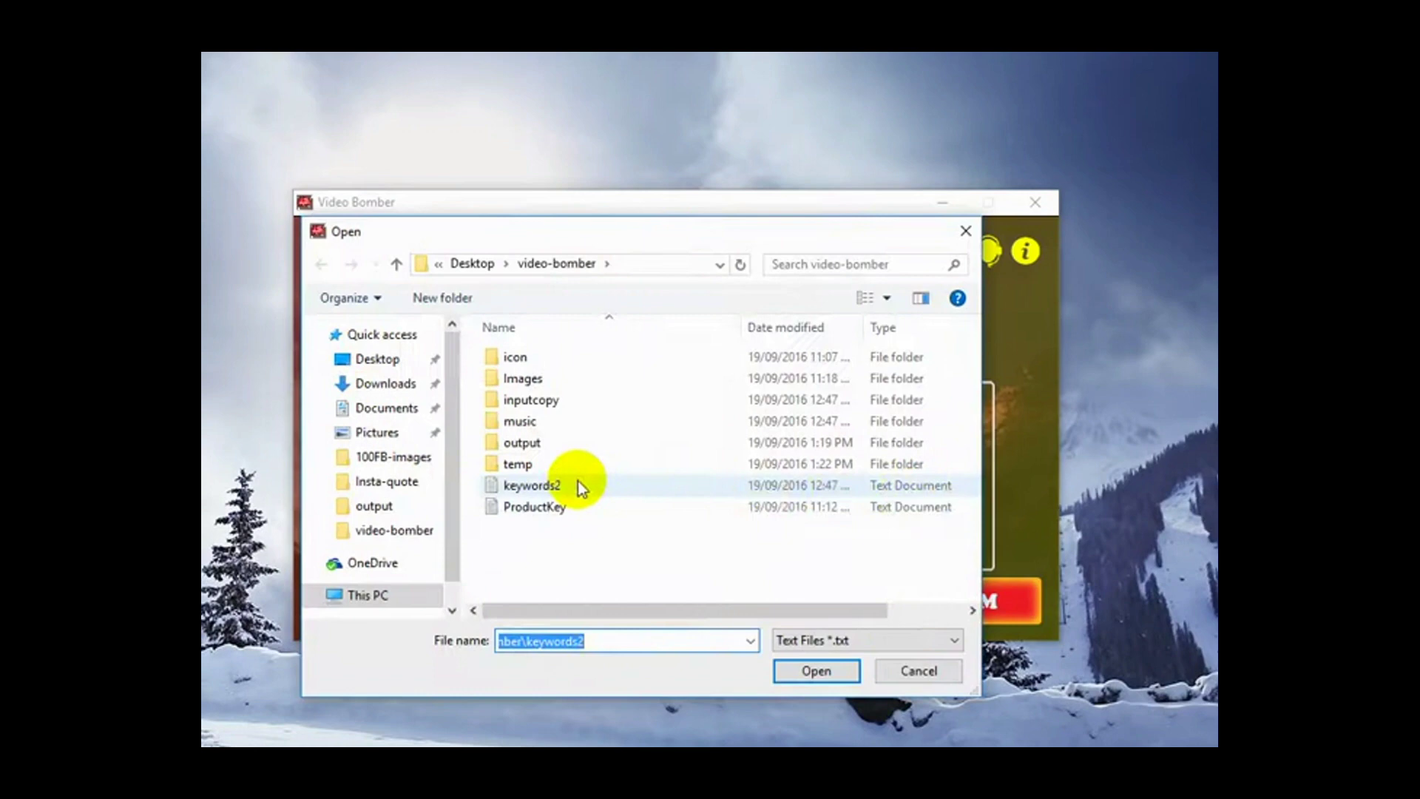
{"action": "left_click", "coordinate": [545, 488]}
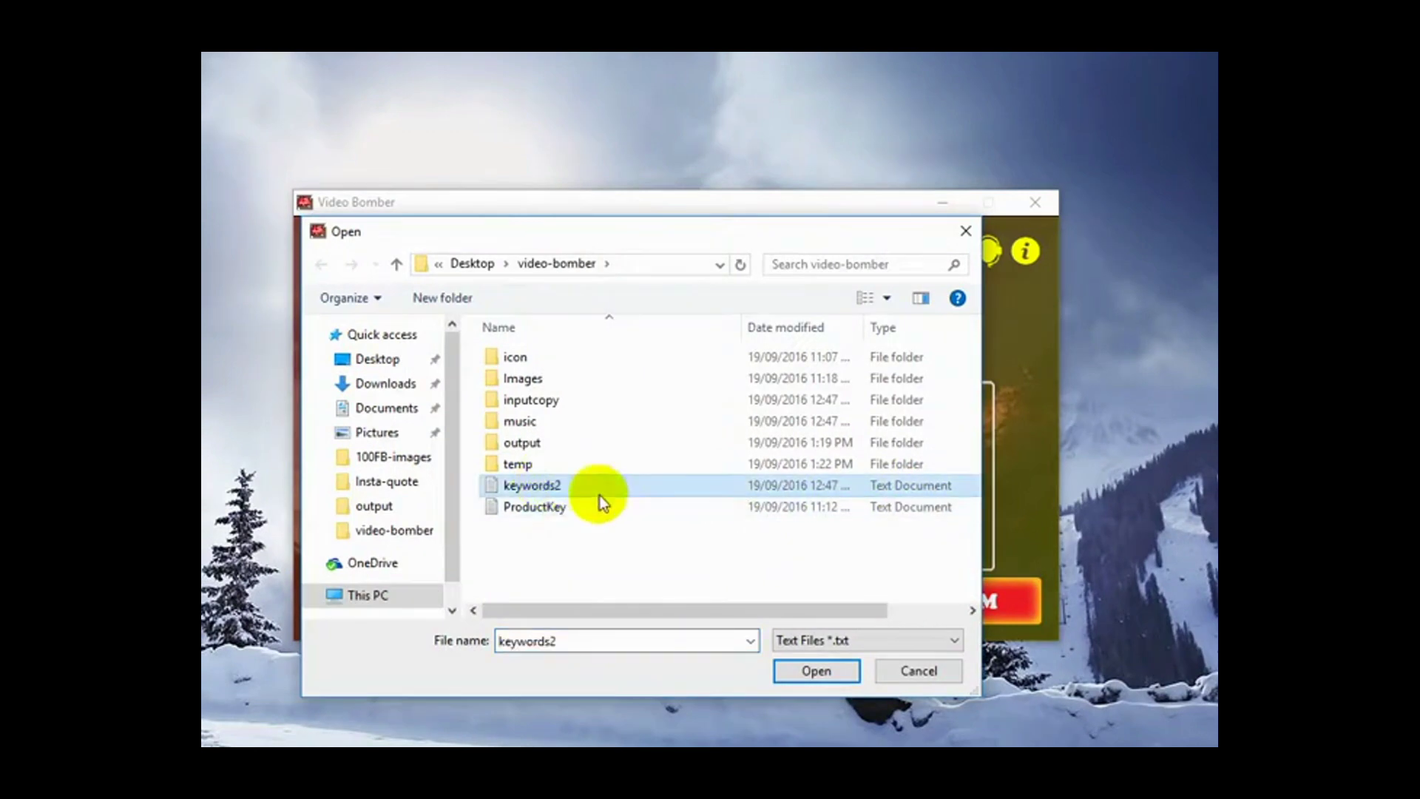
{"action": "left_click", "coordinate": [396, 531]}
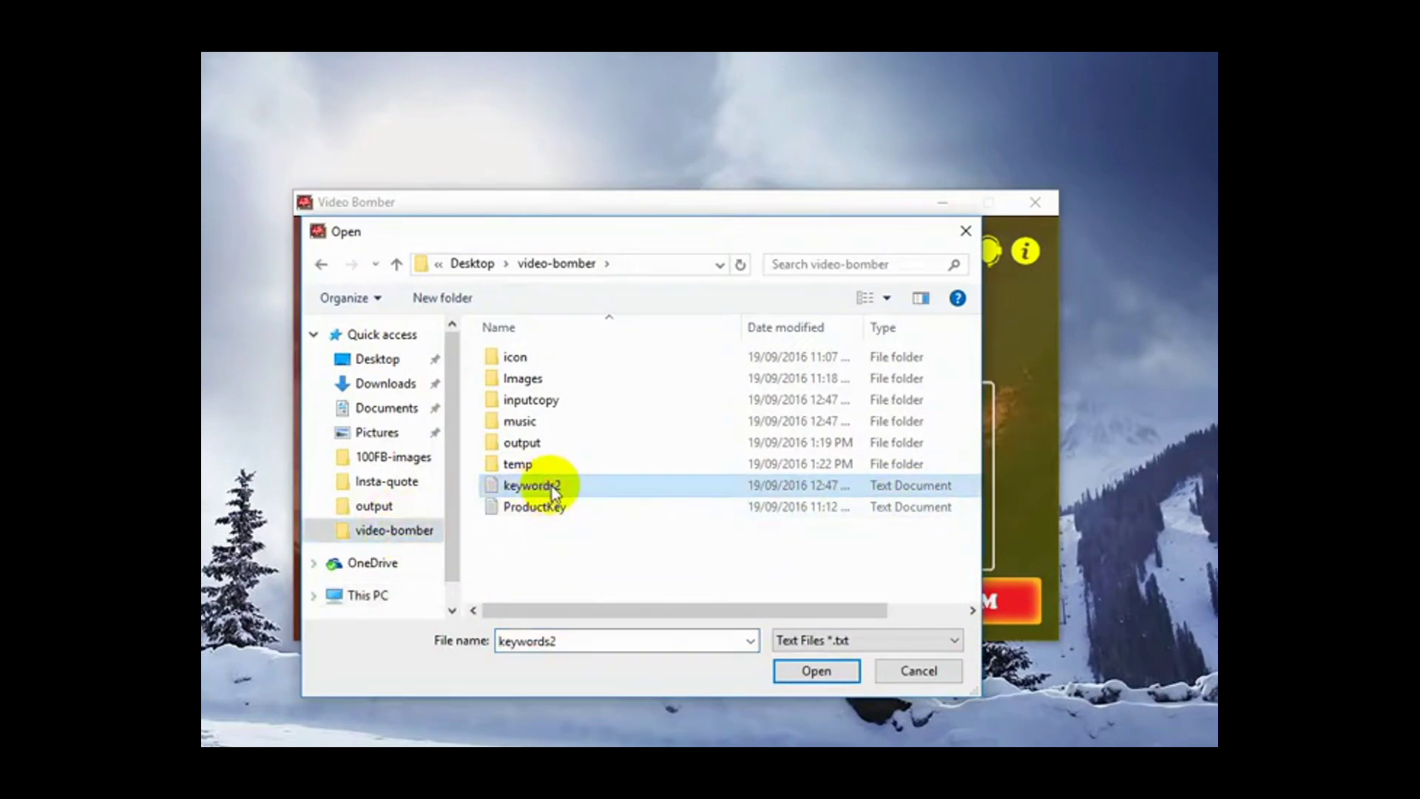
{"action": "left_click", "coordinate": [816, 670]}
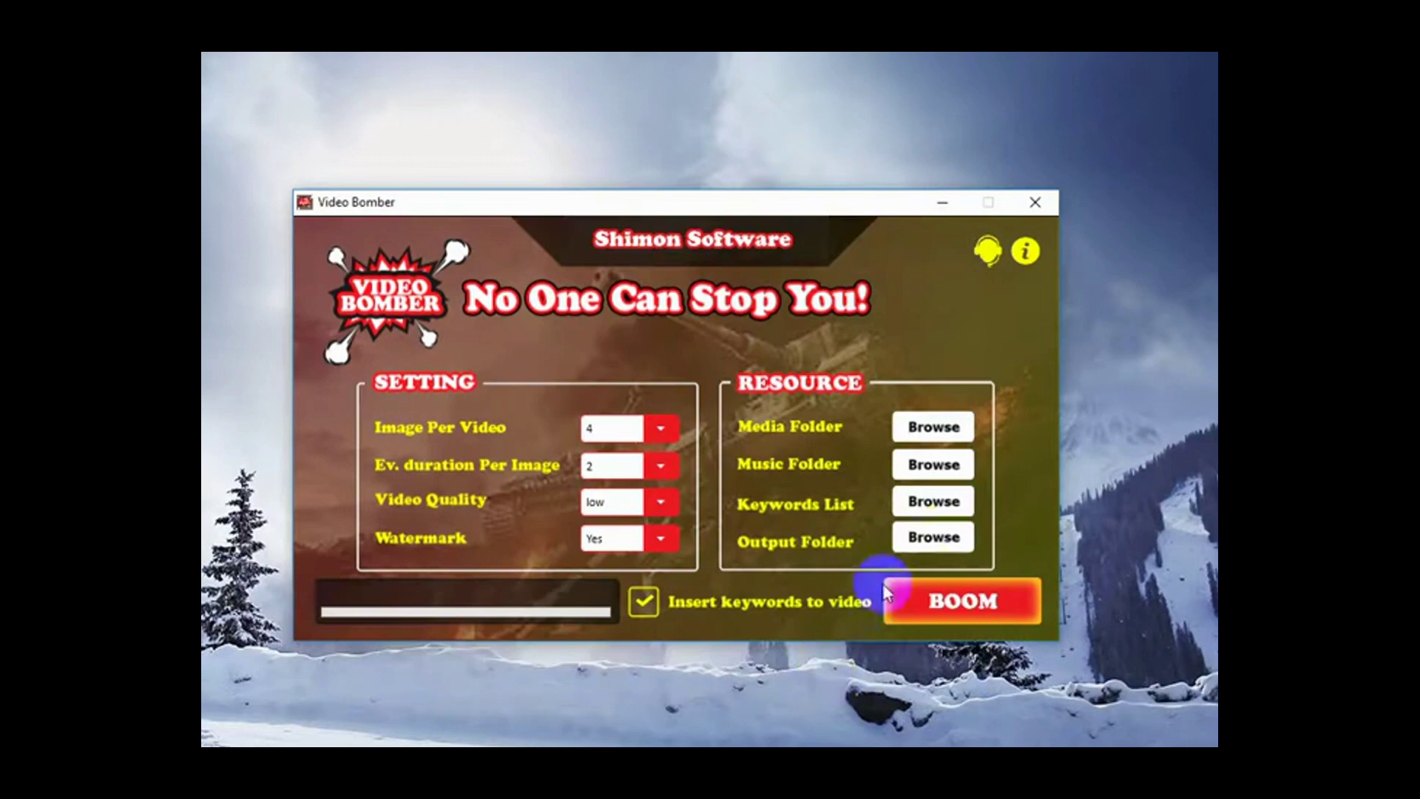
Step: Choose the output folder inside video-bomber as the output folder for the videos
{"action": "left_click", "coordinate": [933, 537]}
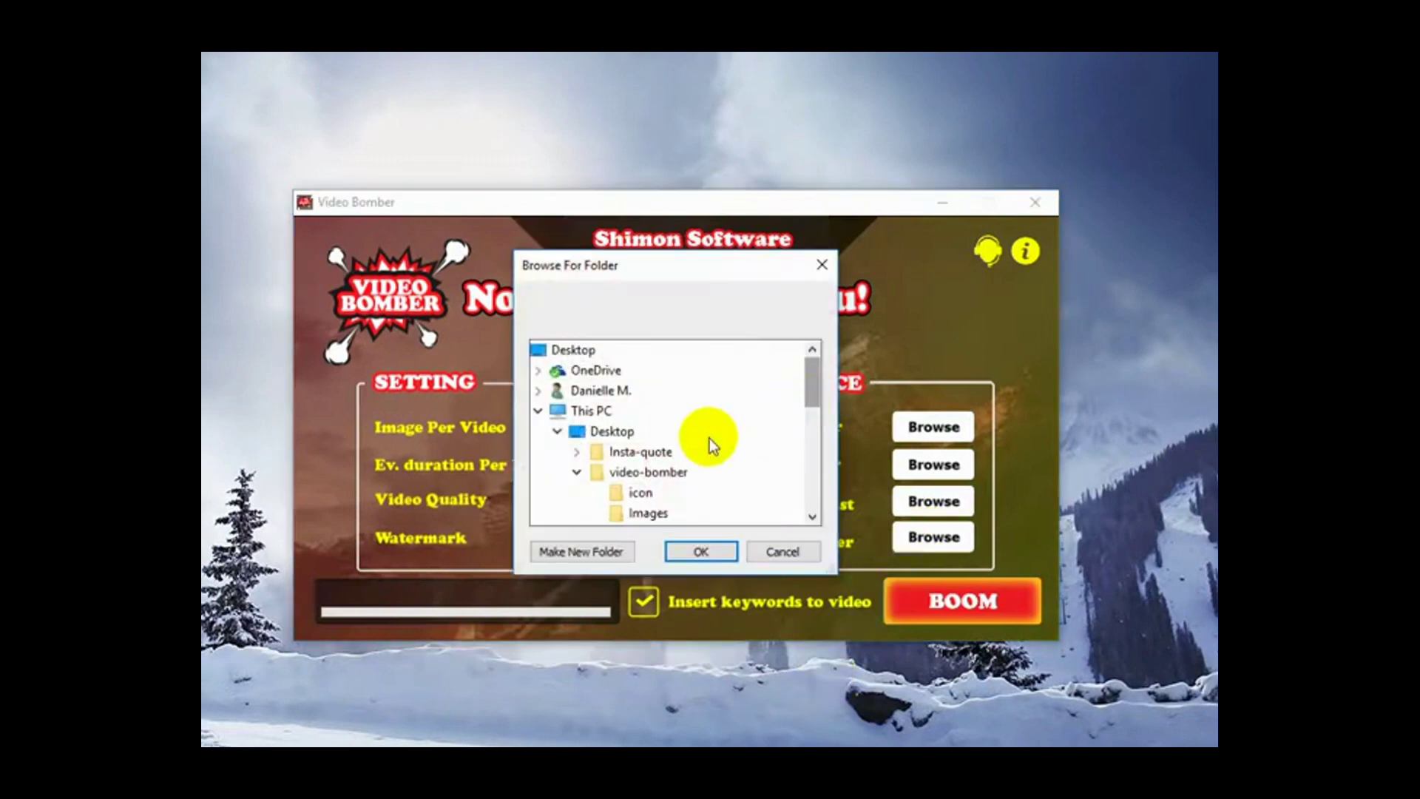
{"action": "left_click", "coordinate": [636, 472]}
{"action": "left_click_drag", "start_coordinate": [813, 398], "coordinate": [813, 422]}
{"action": "left_click", "coordinate": [665, 513]}
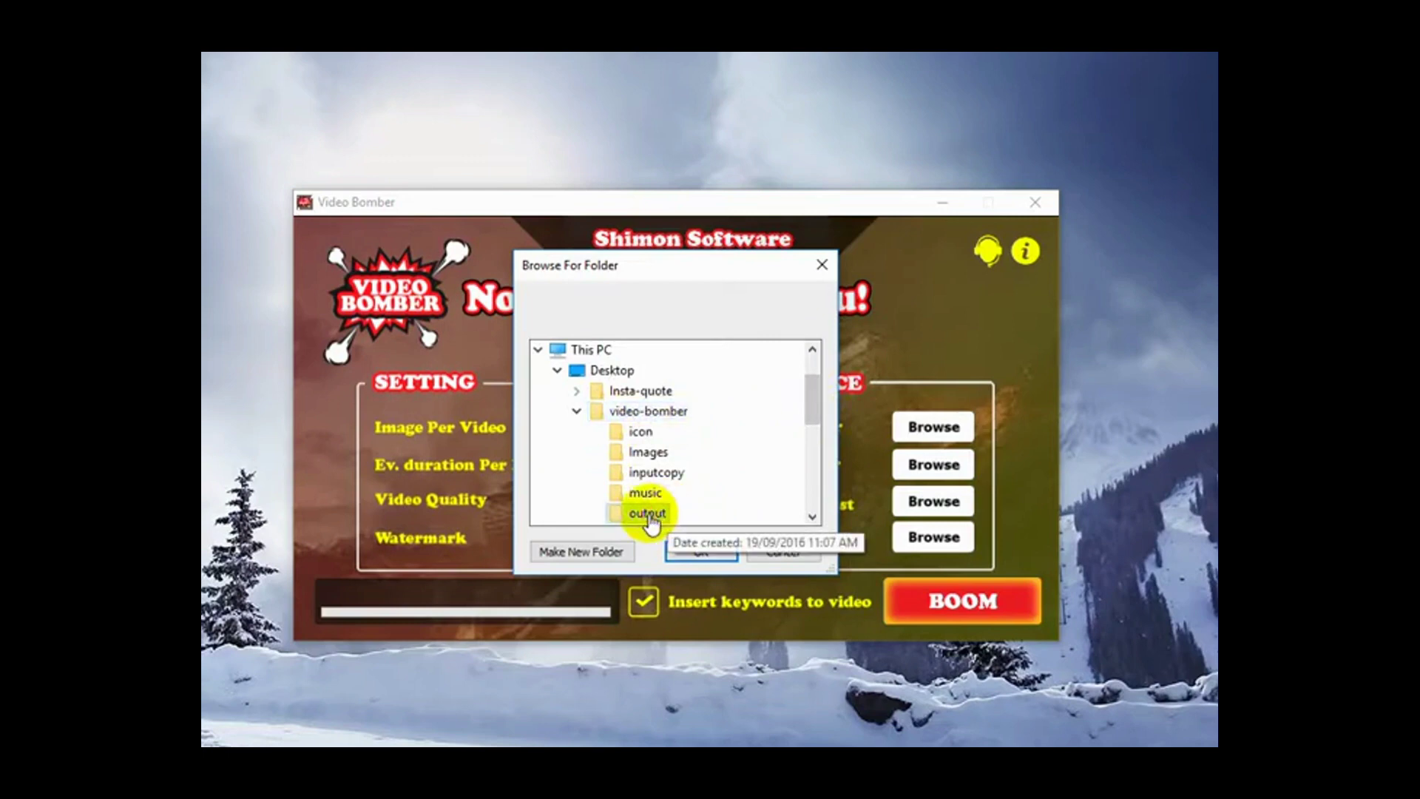
{"action": "left_click", "coordinate": [703, 552]}
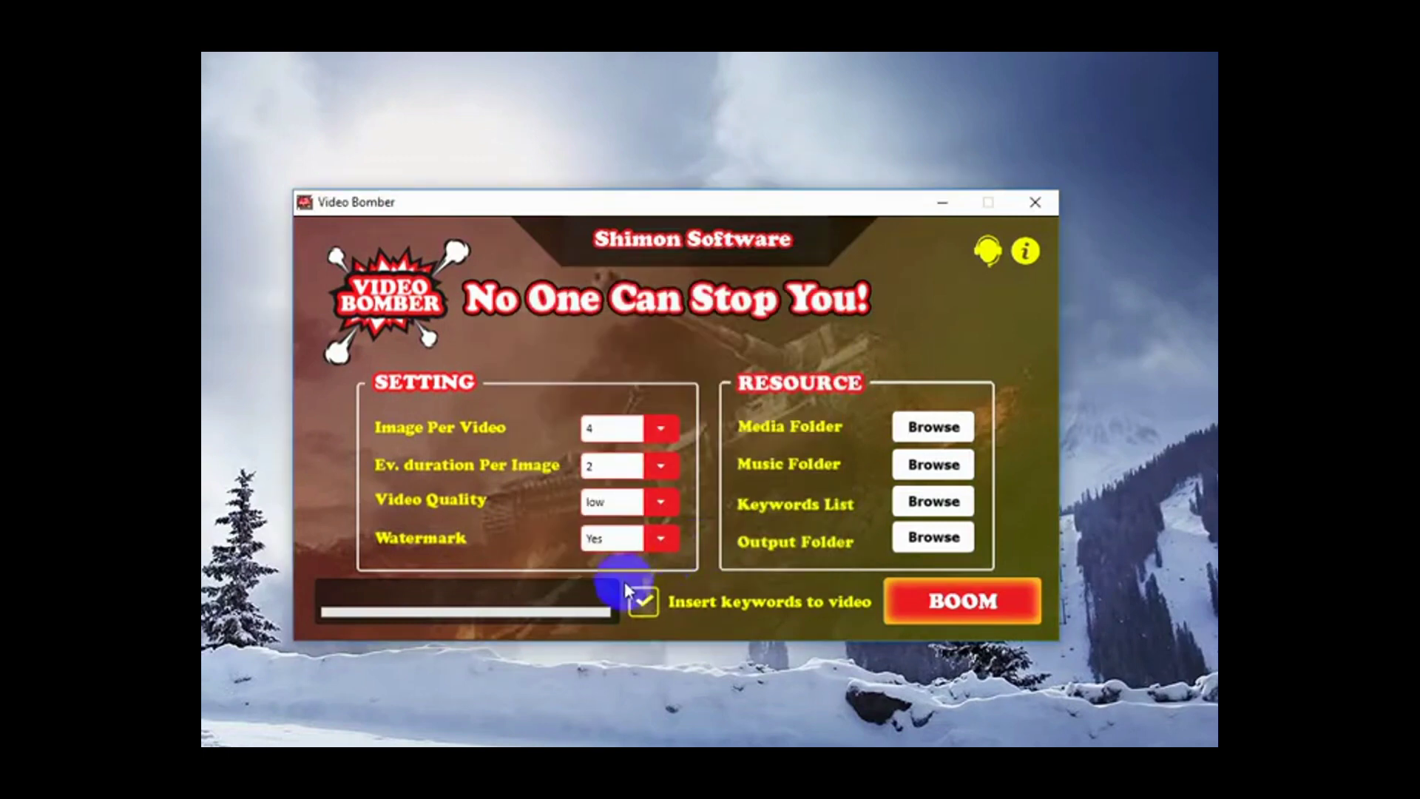
Step: Generate the videos with keyword insertion enabled, and dismiss the completion message
{"action": "left_click", "coordinate": [643, 602]}
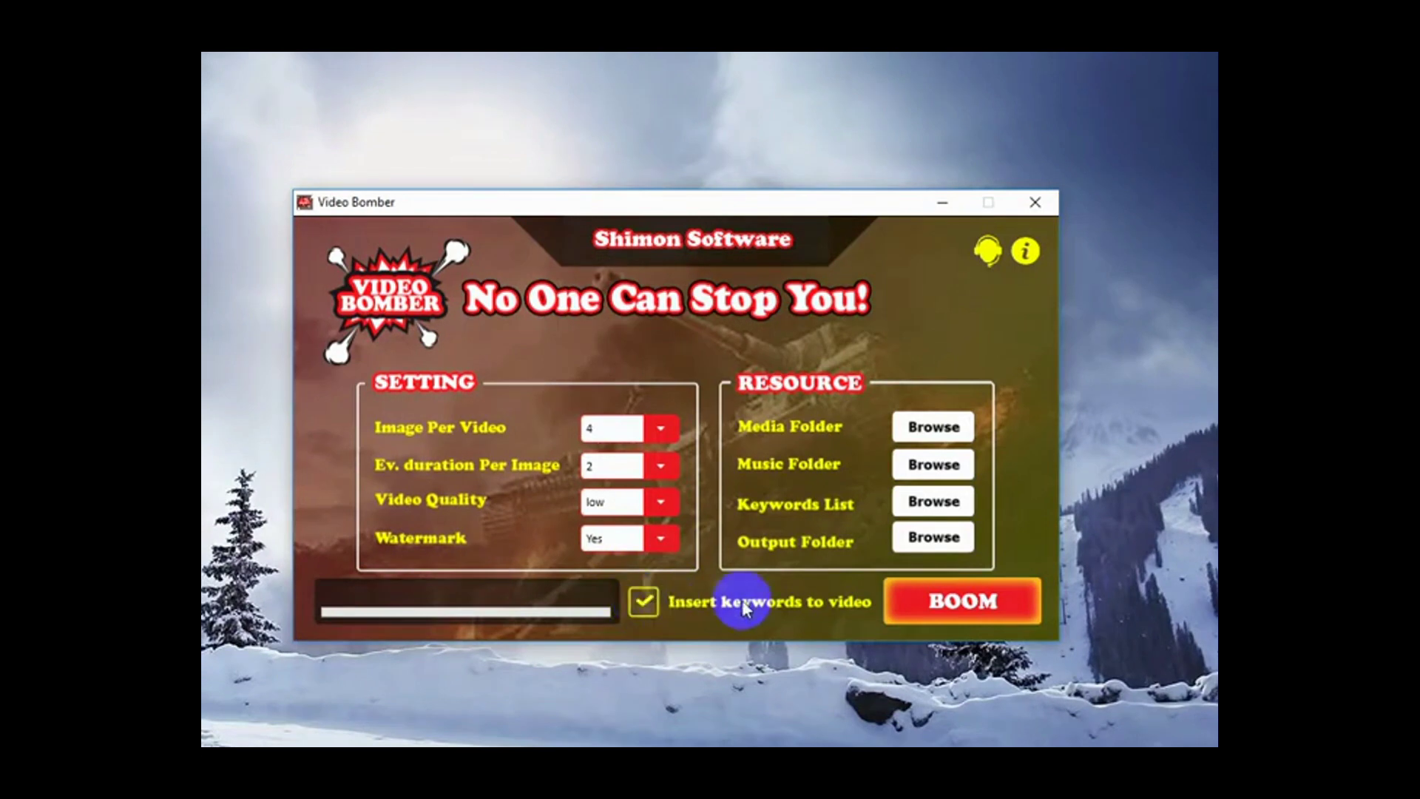
{"action": "left_click", "coordinate": [973, 601]}
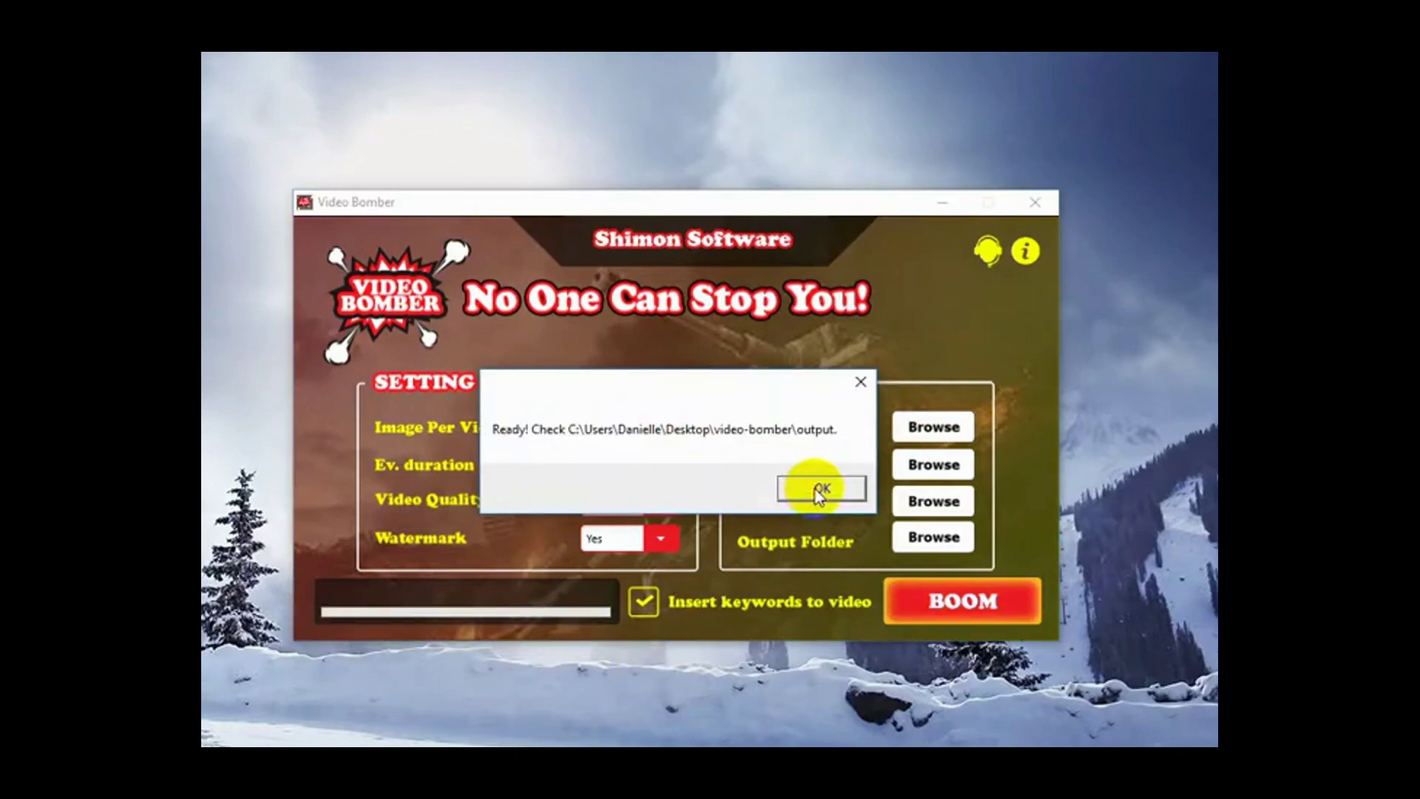
{"action": "left_click", "coordinate": [819, 491]}
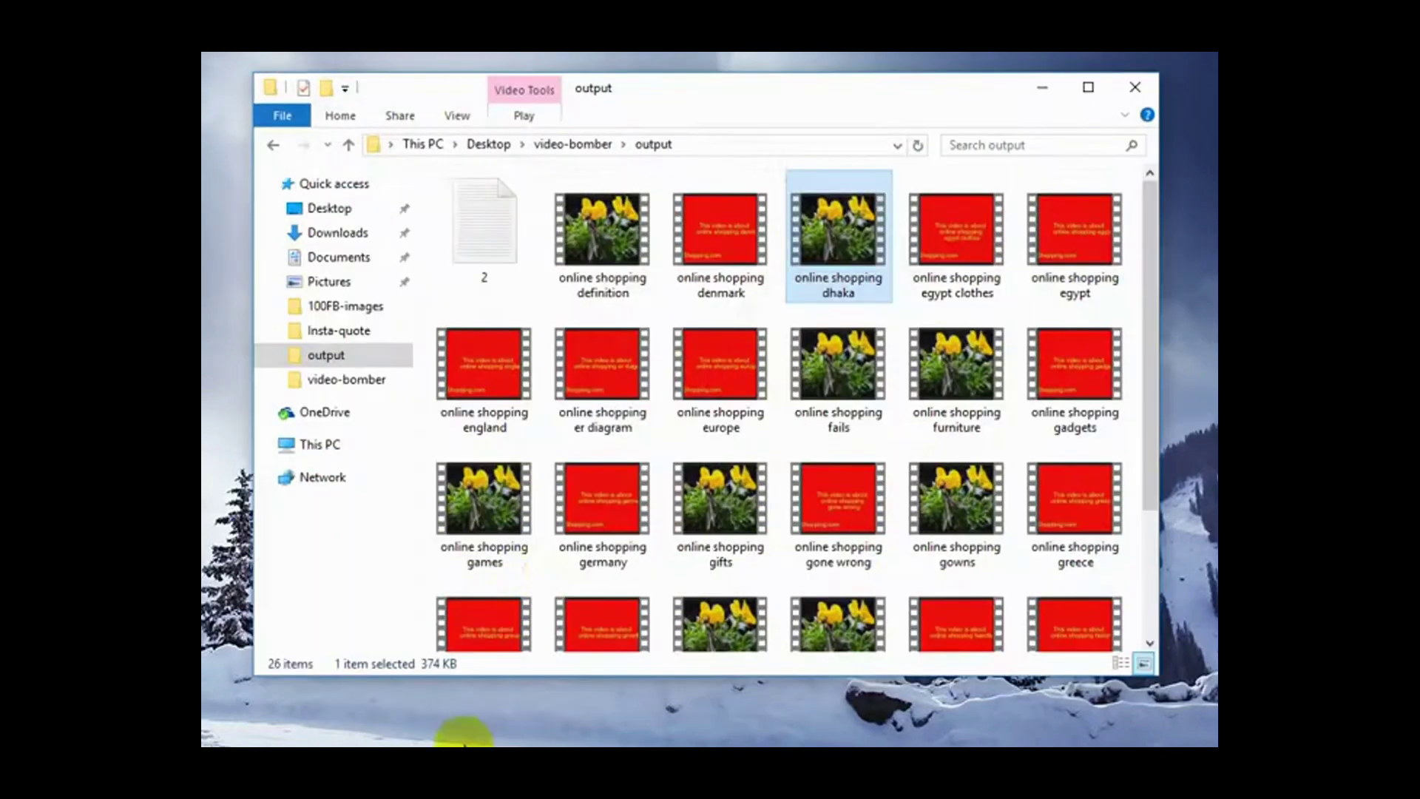
Step: Look through the generated videos in the output folder, play "online shopping definition" and close the player
{"action": "left_click", "coordinate": [548, 584]}
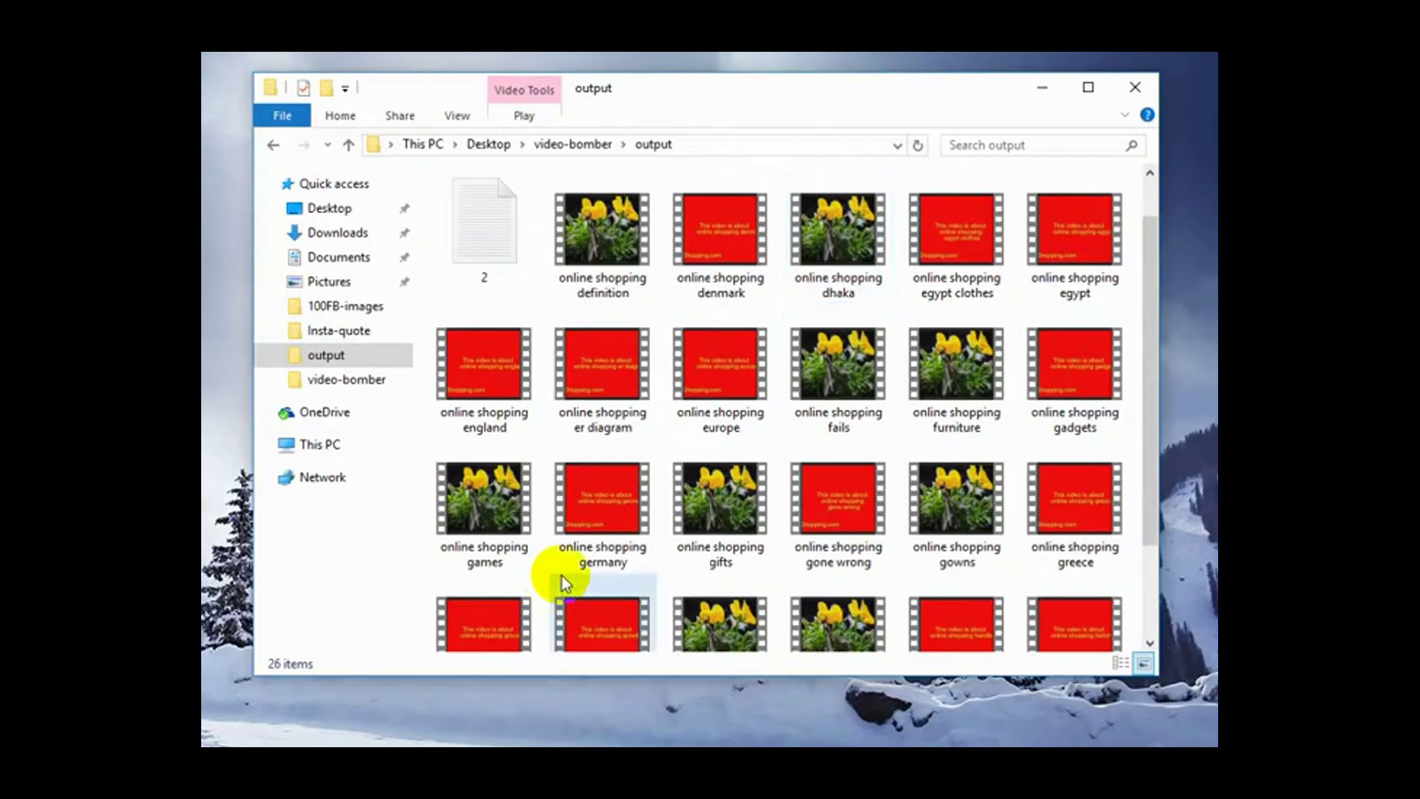
{"action": "left_click", "coordinate": [565, 578]}
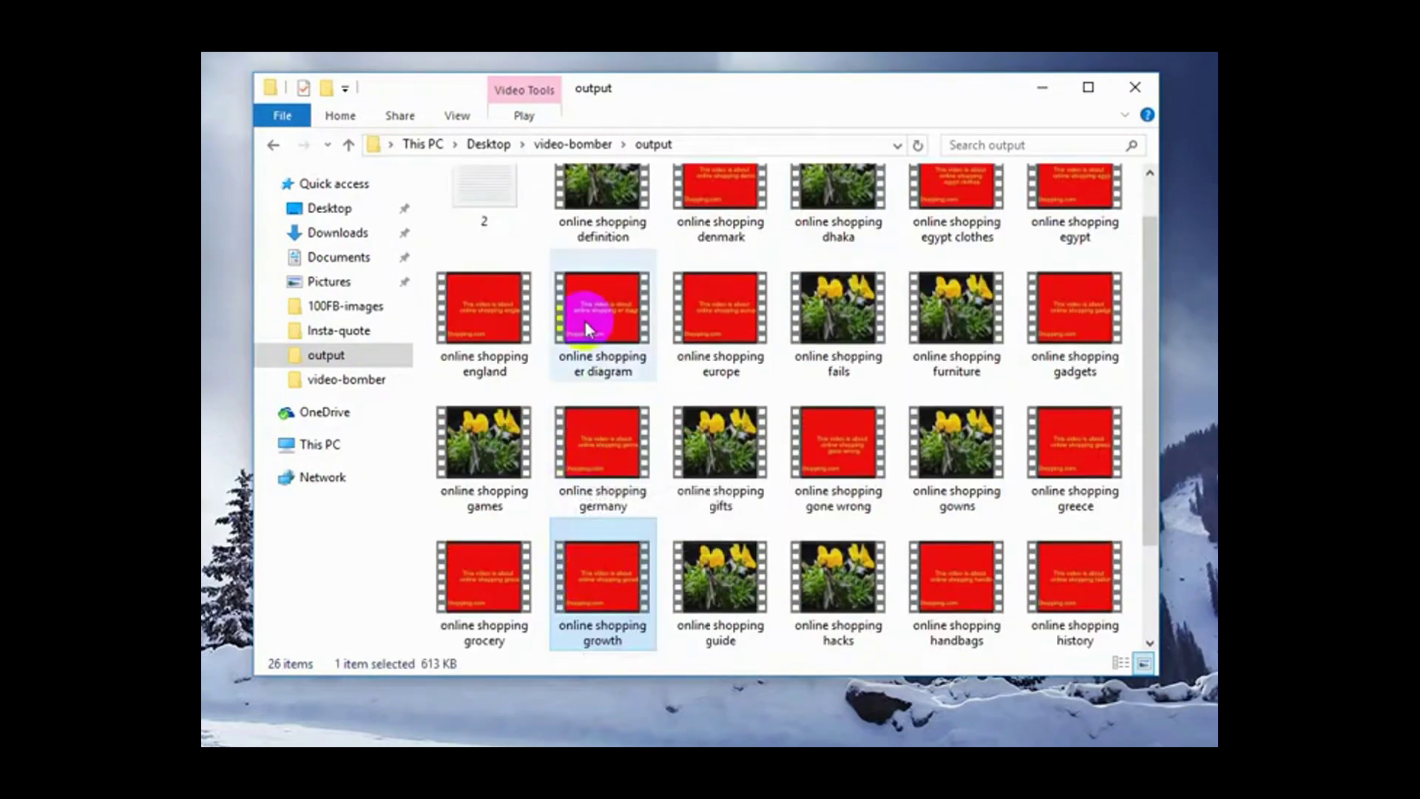
{"action": "double_click", "coordinate": [600, 218]}
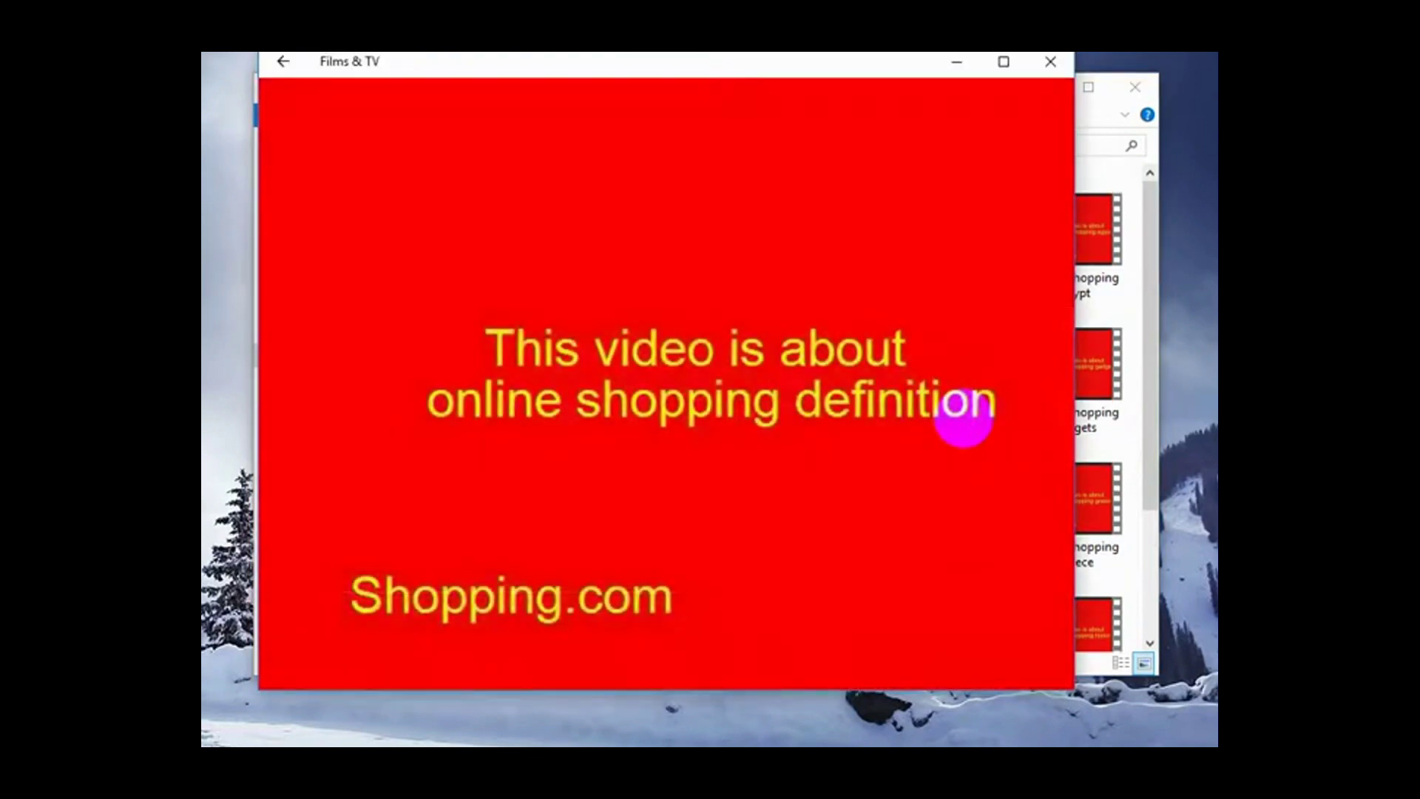
{"action": "left_click", "coordinate": [962, 418]}
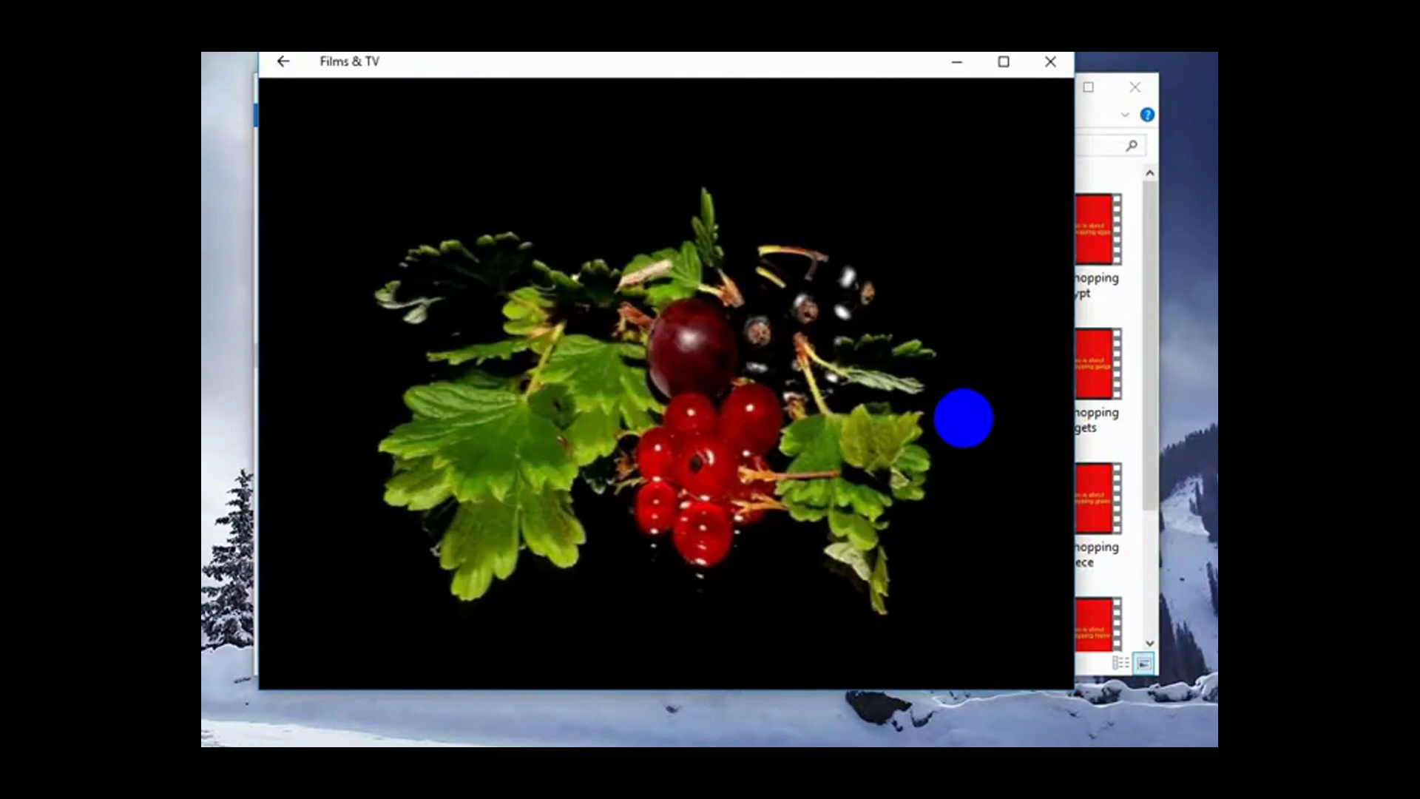
{"action": "left_click", "coordinate": [1056, 79]}
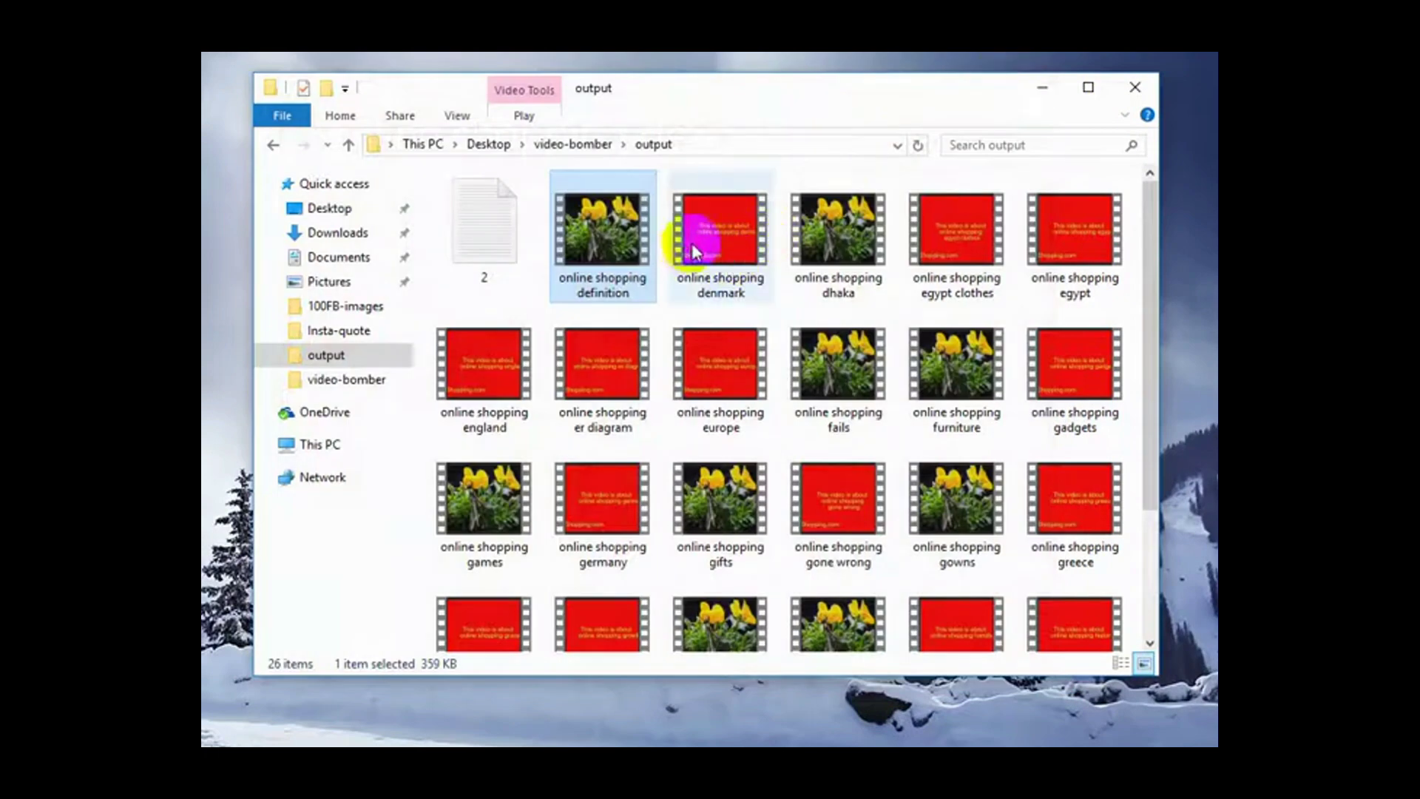
Step: Play more of the generated videos, including "online shopping denmark", "online shopping egypt clothes" and "online shopping england", closing the player after each
{"action": "left_click", "coordinate": [724, 256]}
{"action": "double_click", "coordinate": [723, 256]}
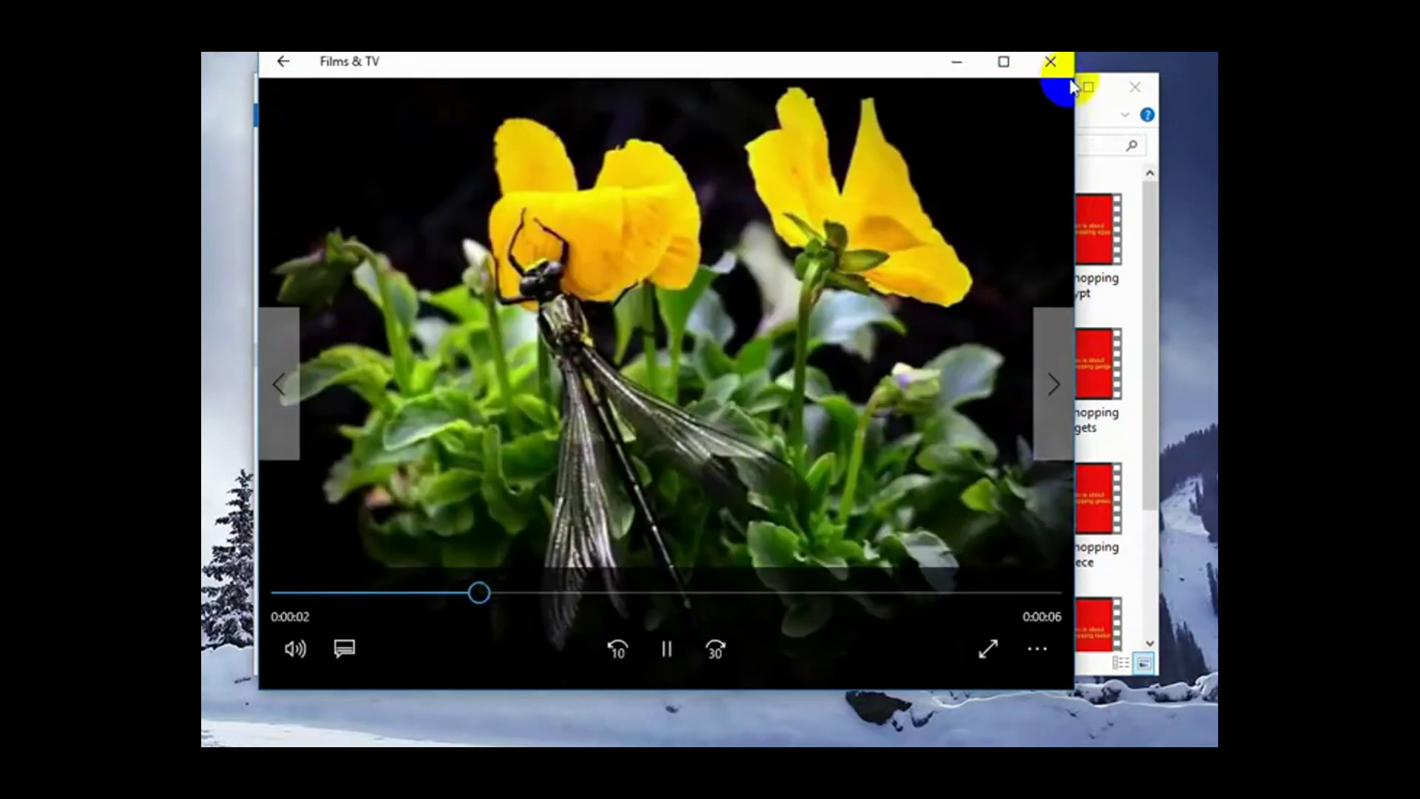
{"action": "left_click", "coordinate": [1050, 65]}
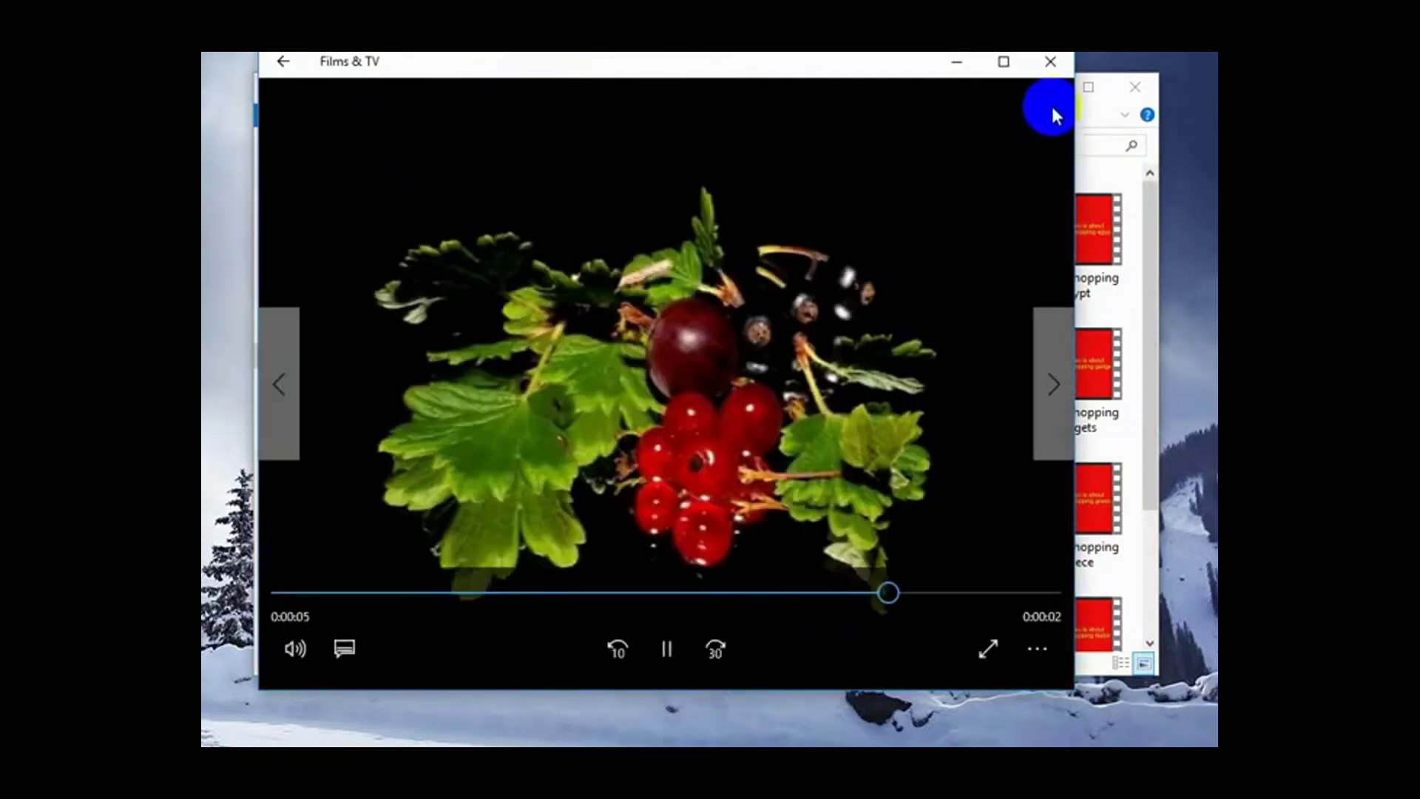
{"action": "left_click", "coordinate": [1051, 63]}
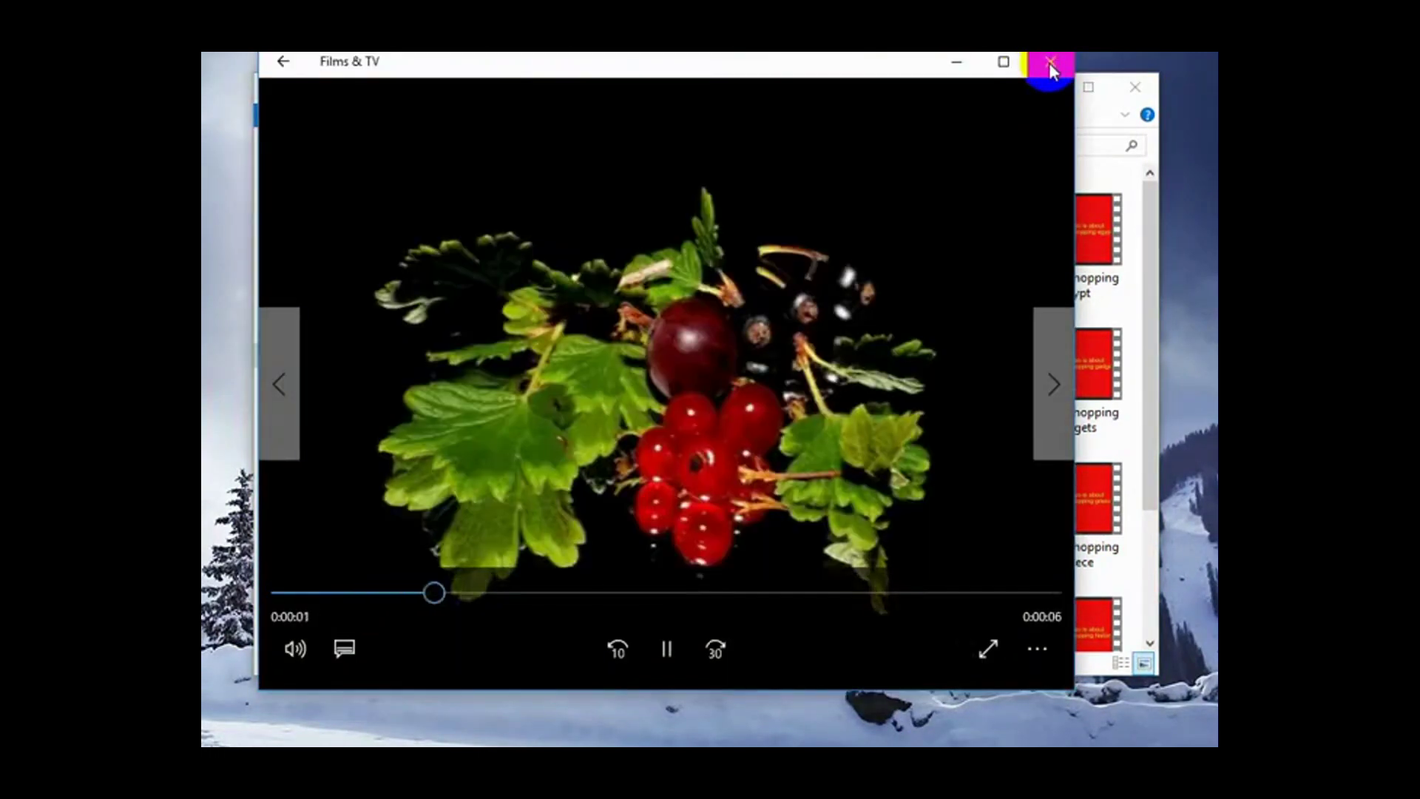
{"action": "left_click", "coordinate": [1048, 62]}
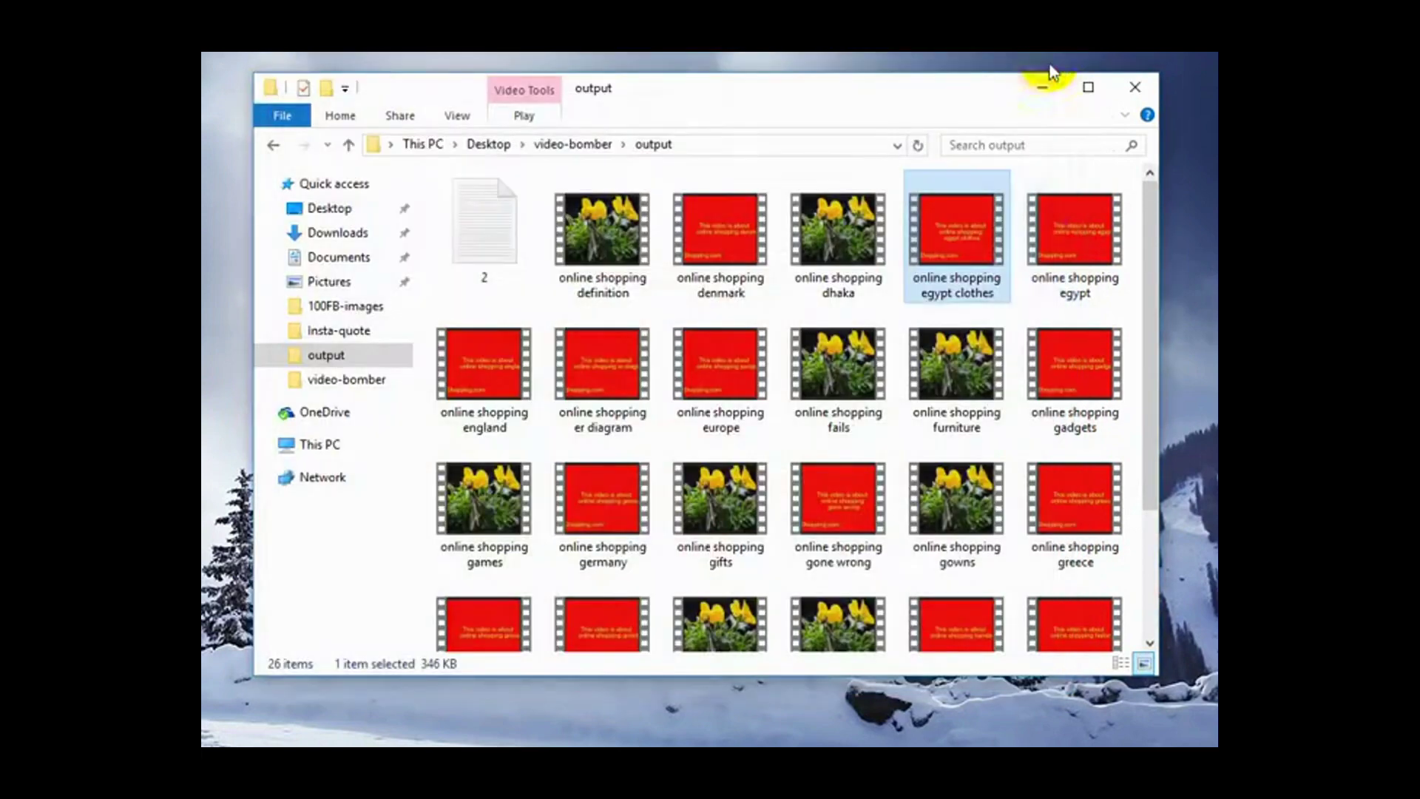
{"action": "double_click", "coordinate": [1093, 223]}
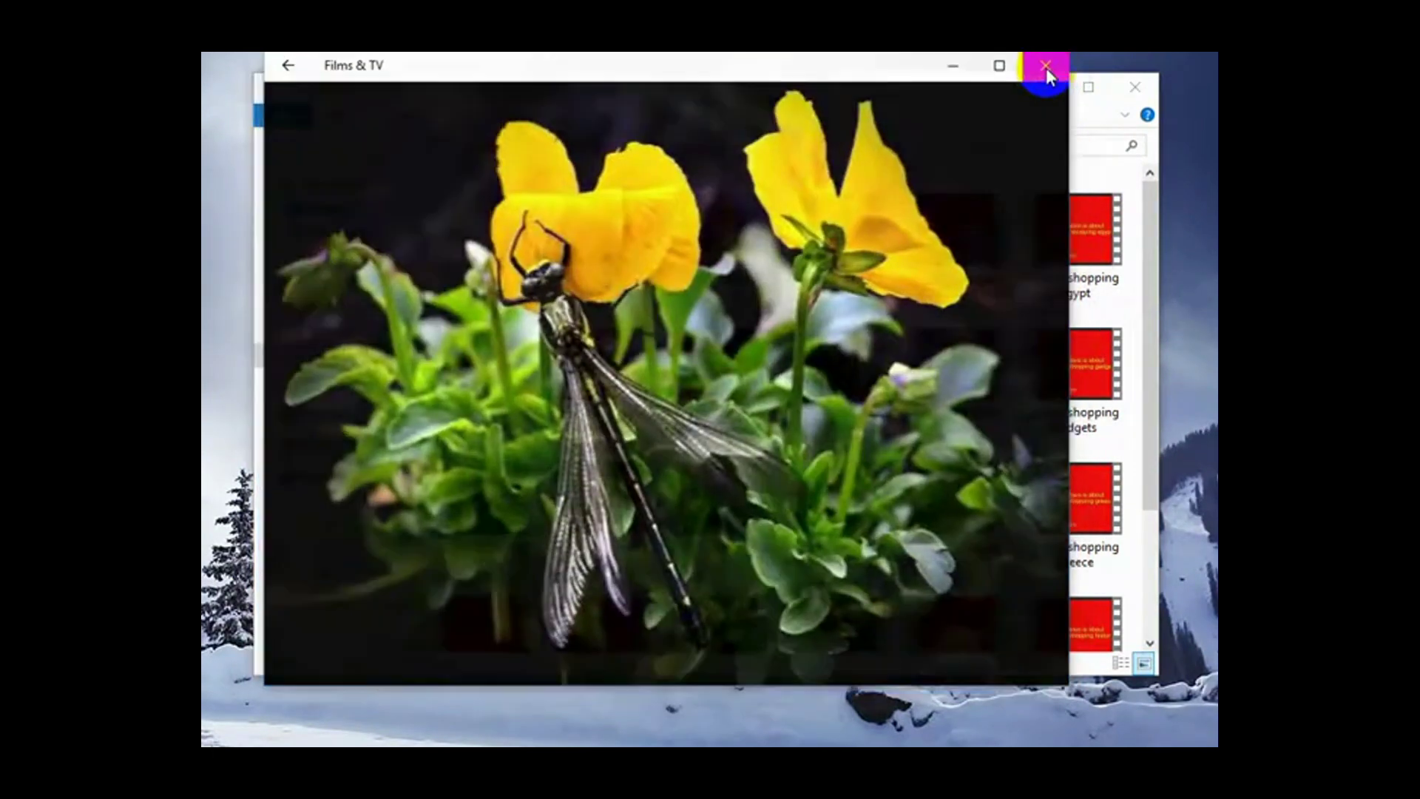
{"action": "left_click", "coordinate": [1047, 65]}
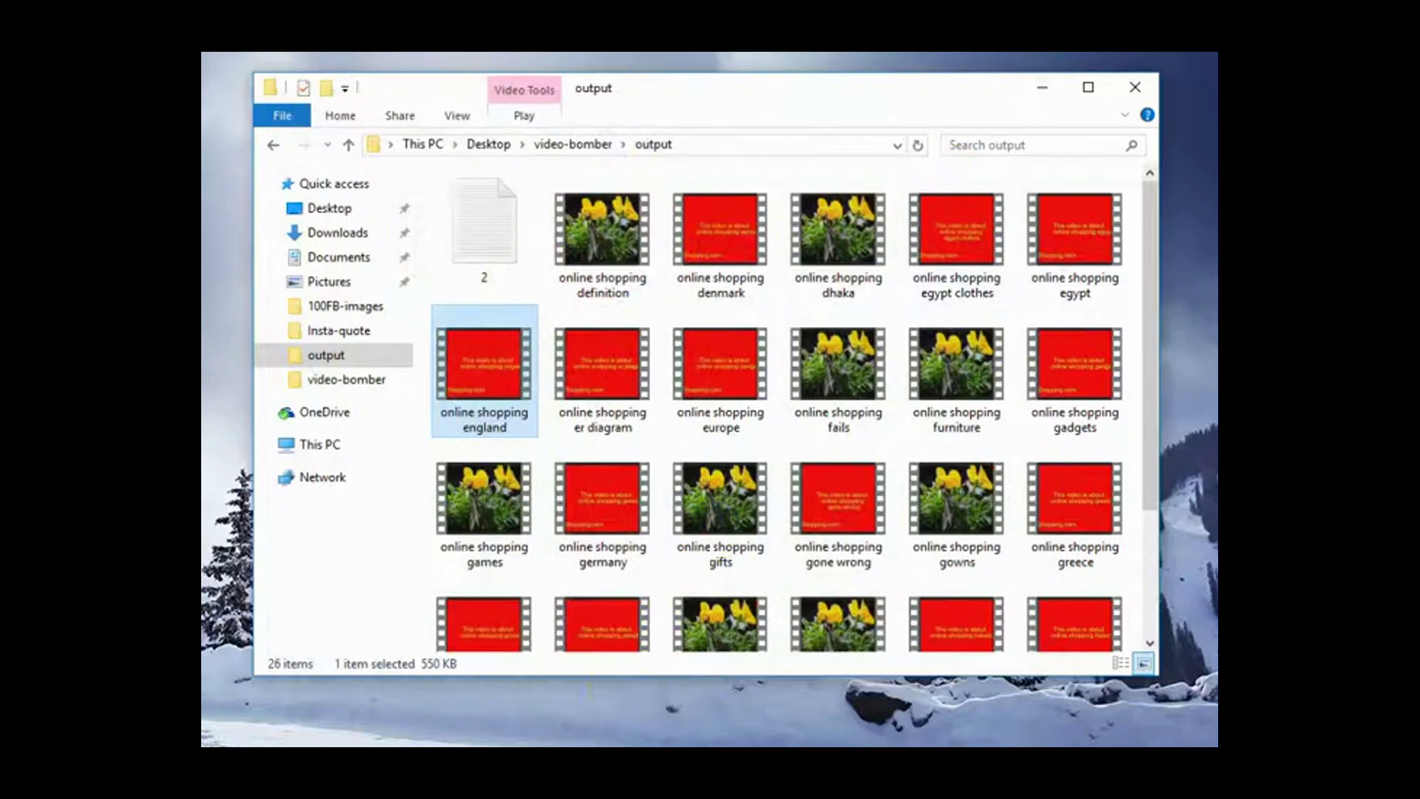